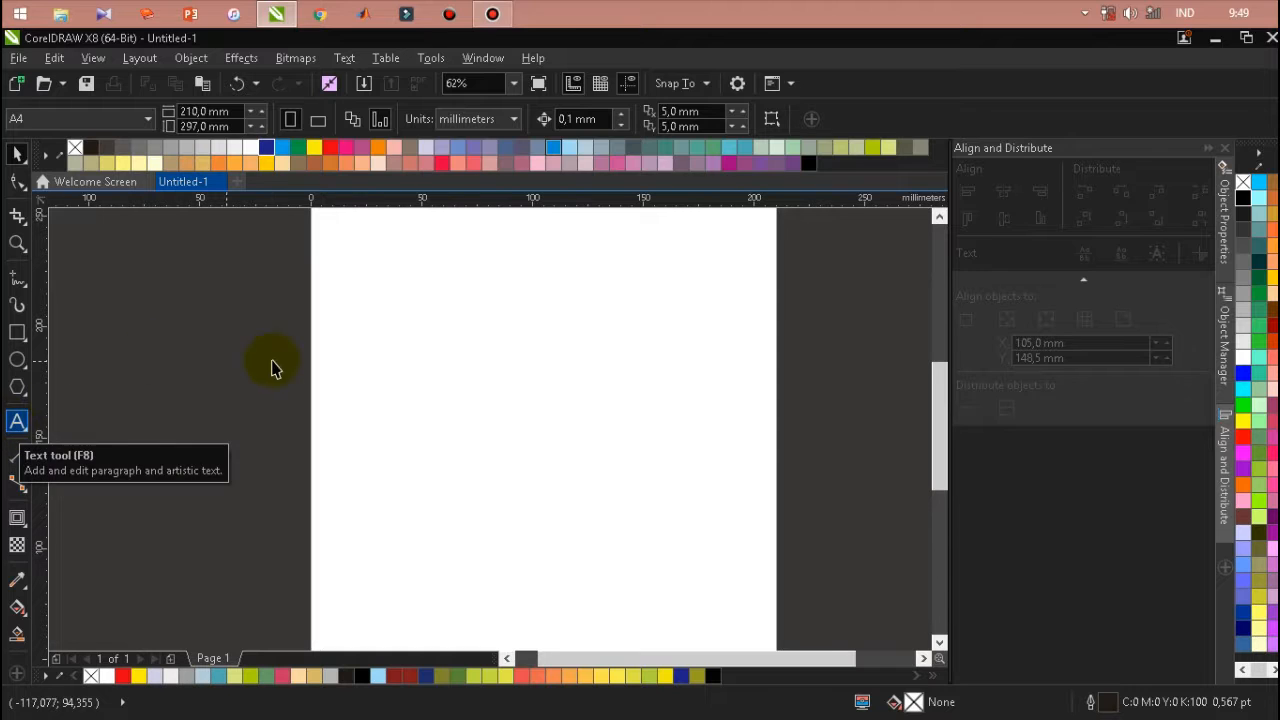
Add the artistic text "MERAH PUTIH" near the middle of the page
left_click(17, 421)
left_click(438, 410)
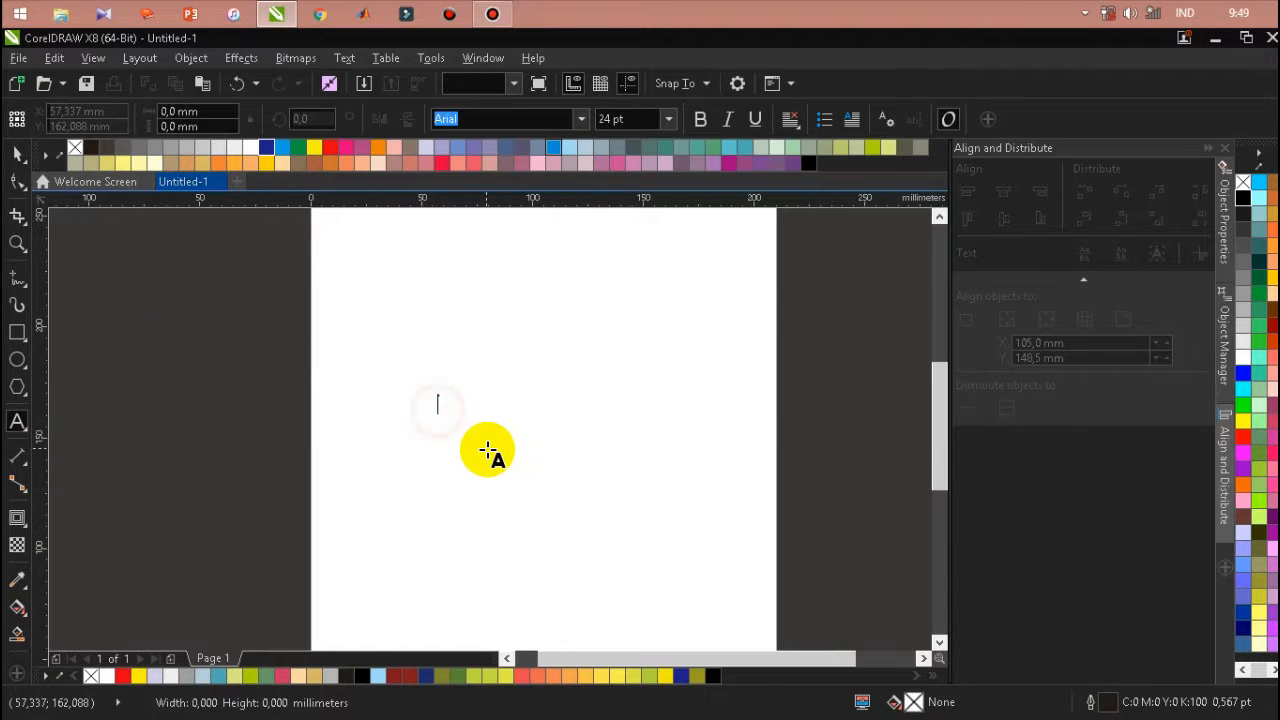
type("MERAH ")
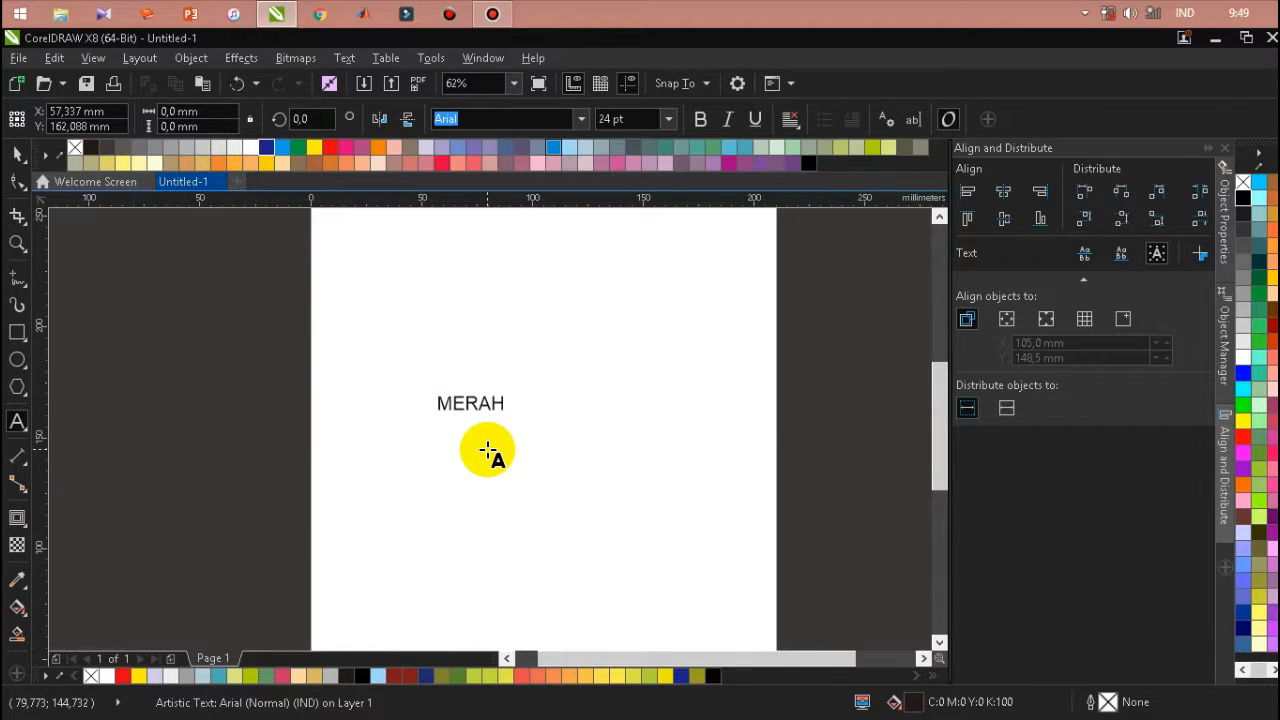
type("PUTIH")
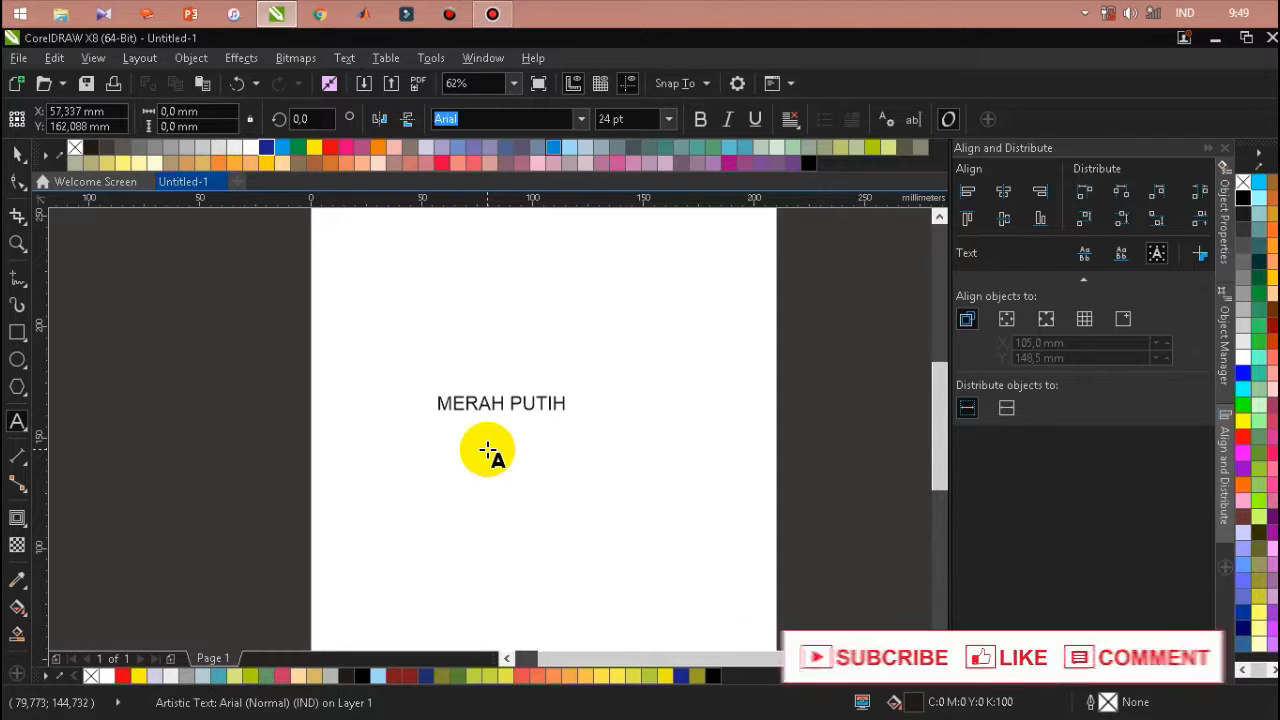
Enlarge the MERAH PUTIH text to about 60 pt and make it bold
left_click(14, 158)
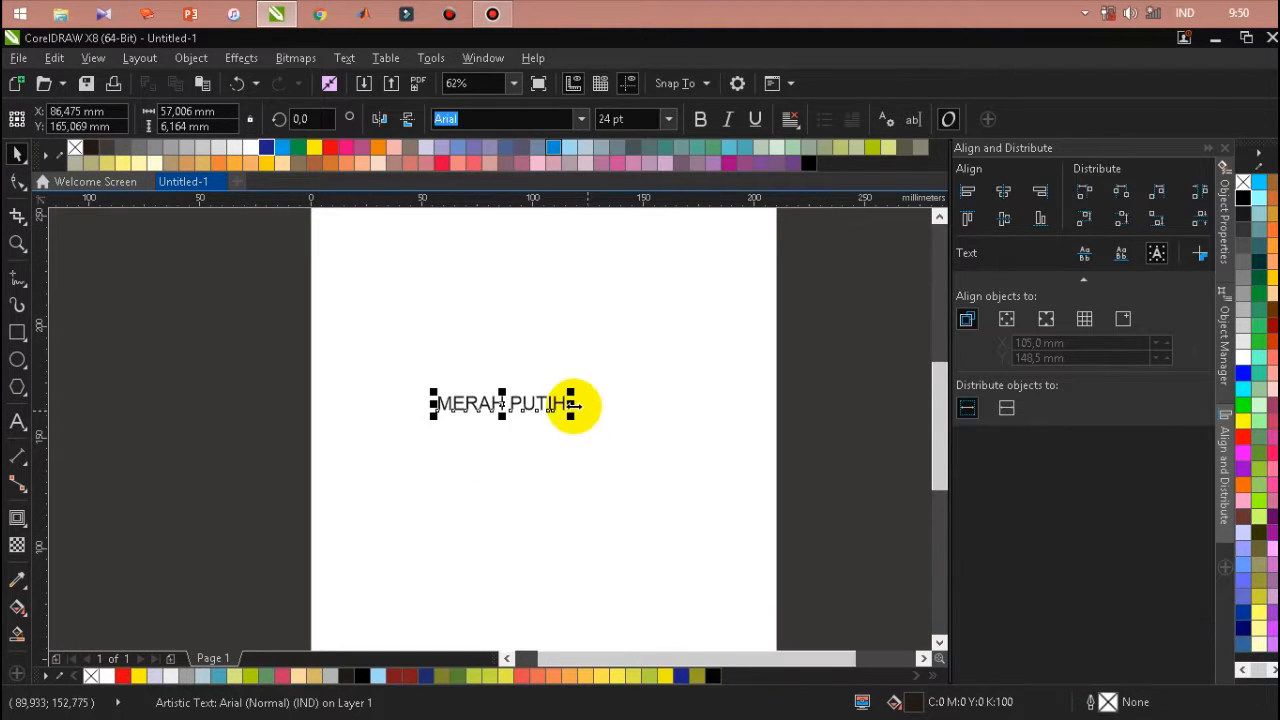
left_click_drag(568, 420, 691, 523)
left_click_drag(432, 428, 390, 440)
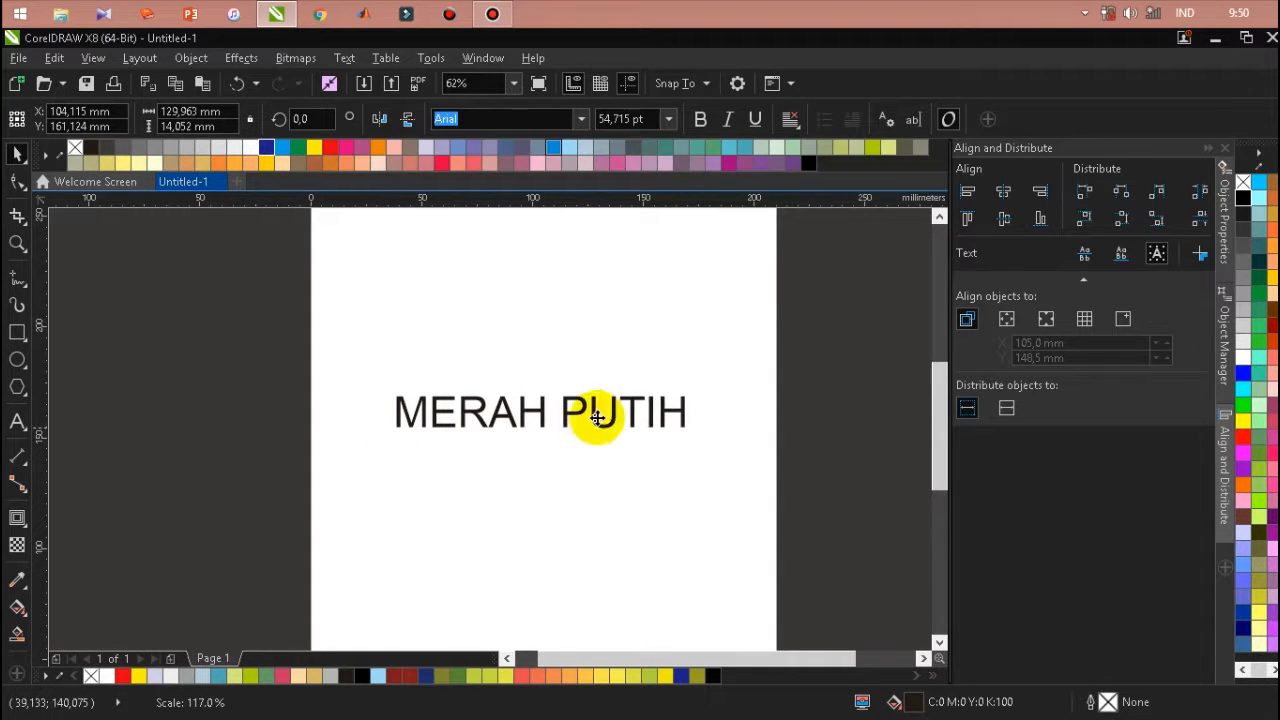
left_click_drag(695, 391, 724, 372)
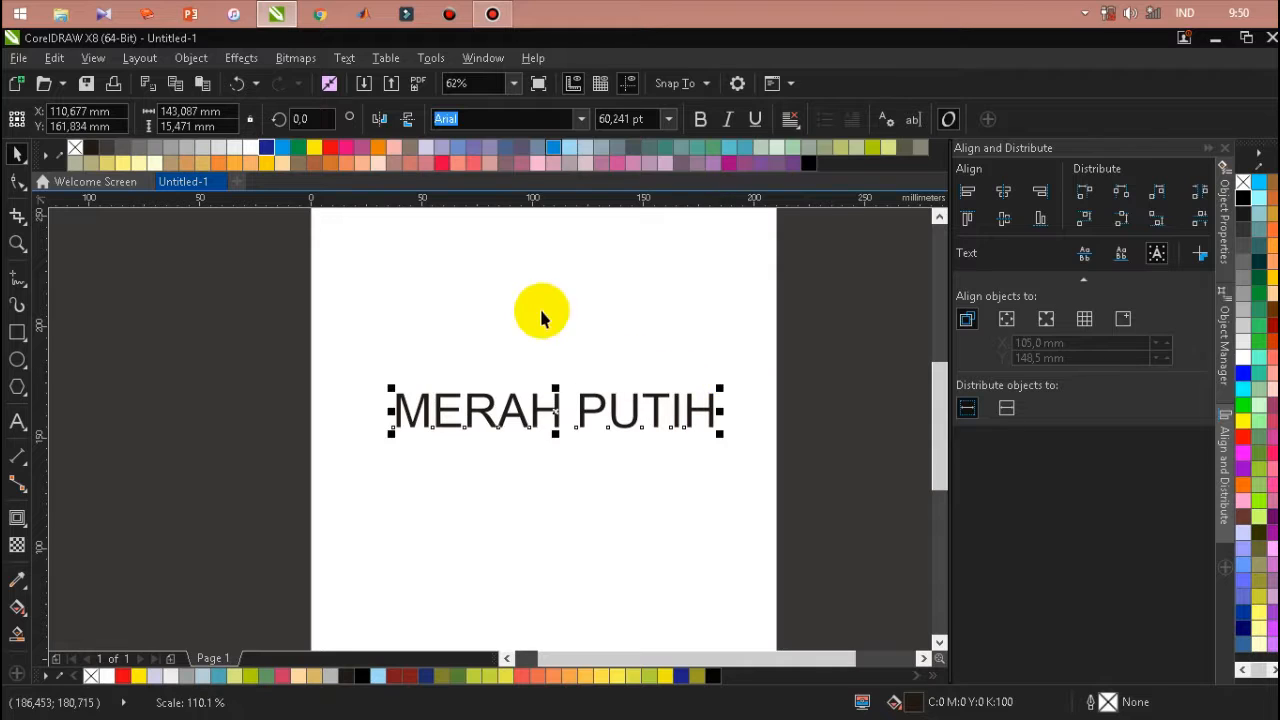
left_click(702, 119)
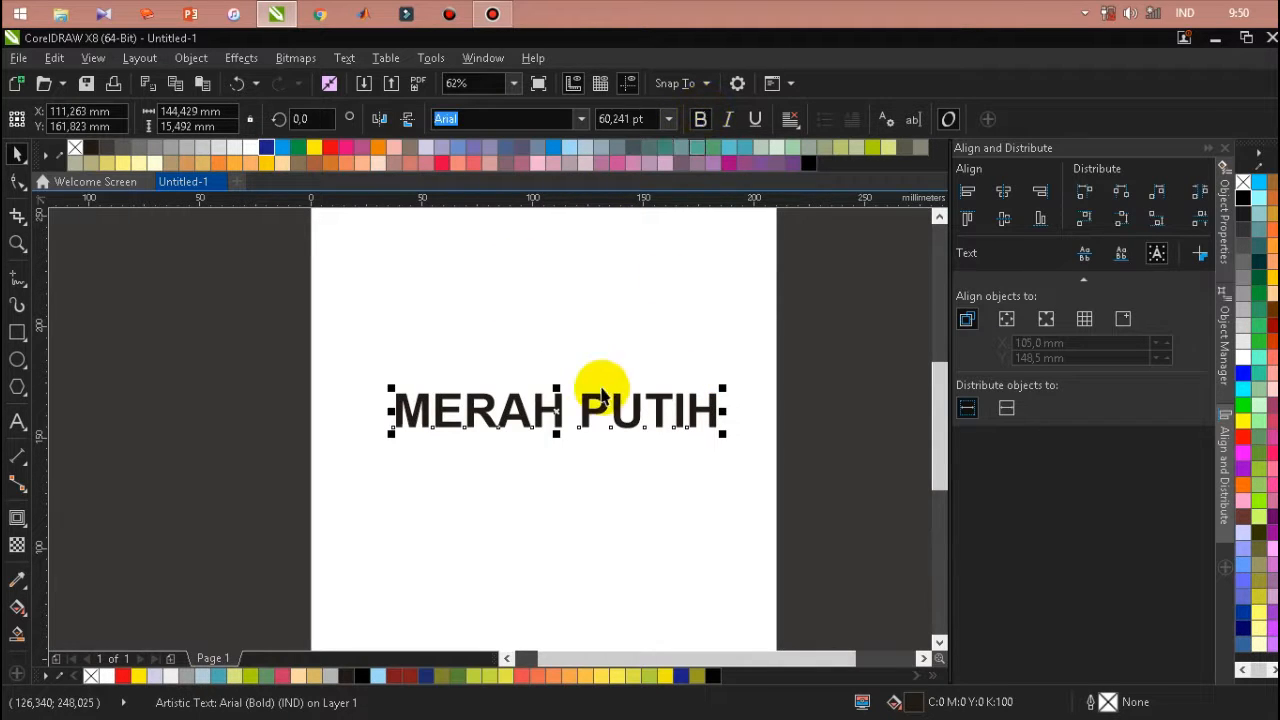
Copy the MERAH PUTIH text and paste the duplicate in place over the original
right_click(590, 408)
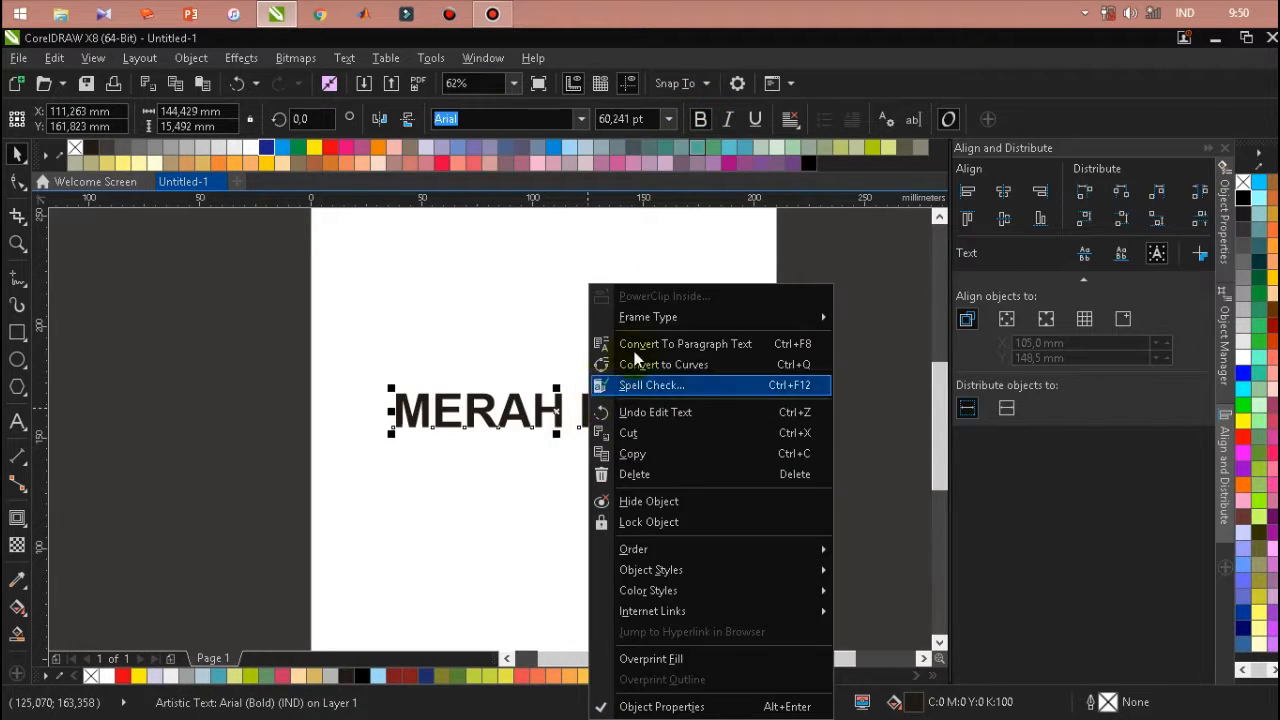
left_click(652, 456)
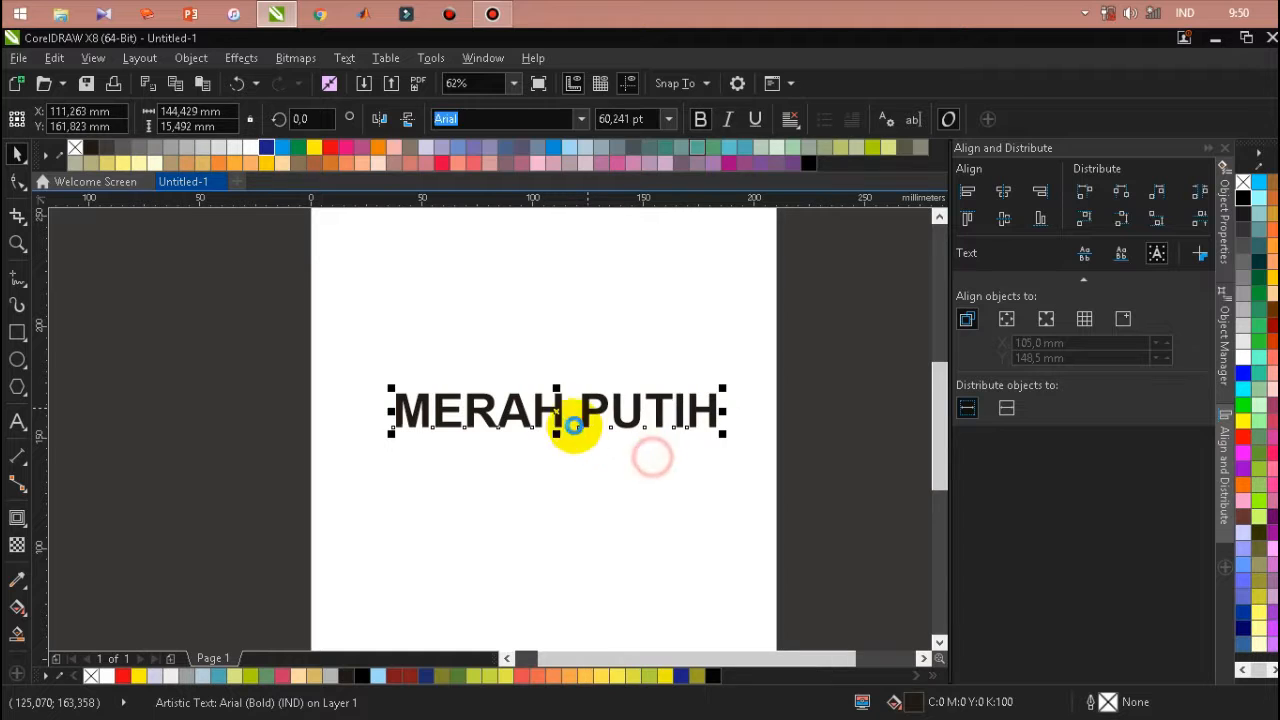
right_click(551, 478)
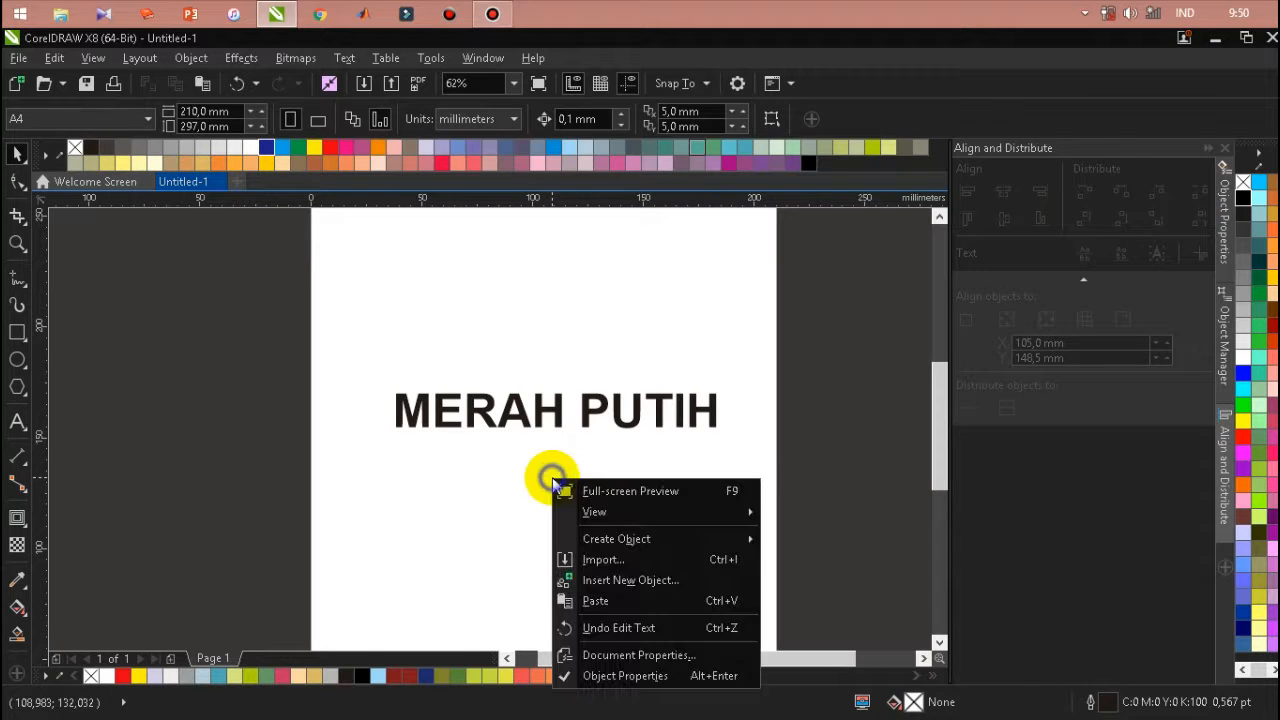
left_click(598, 600)
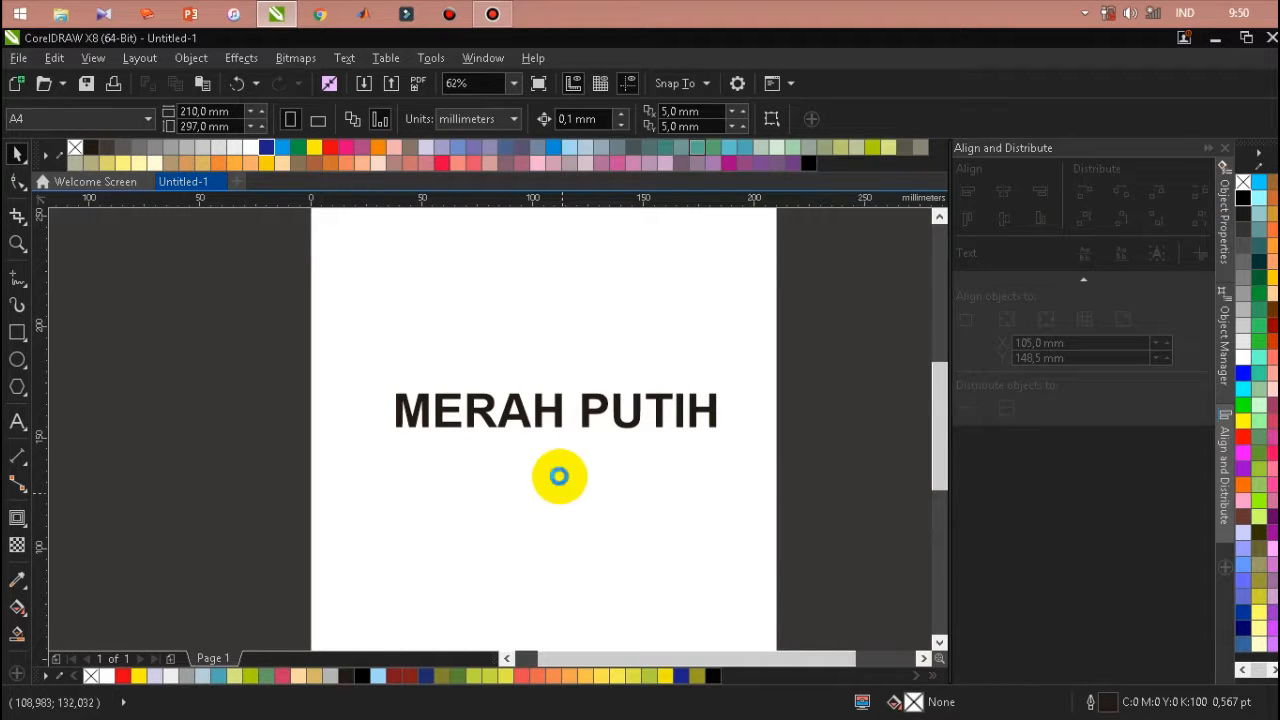
Convert the pasted MERAH PUTIH copy to curves and deselect it
right_click(558, 410)
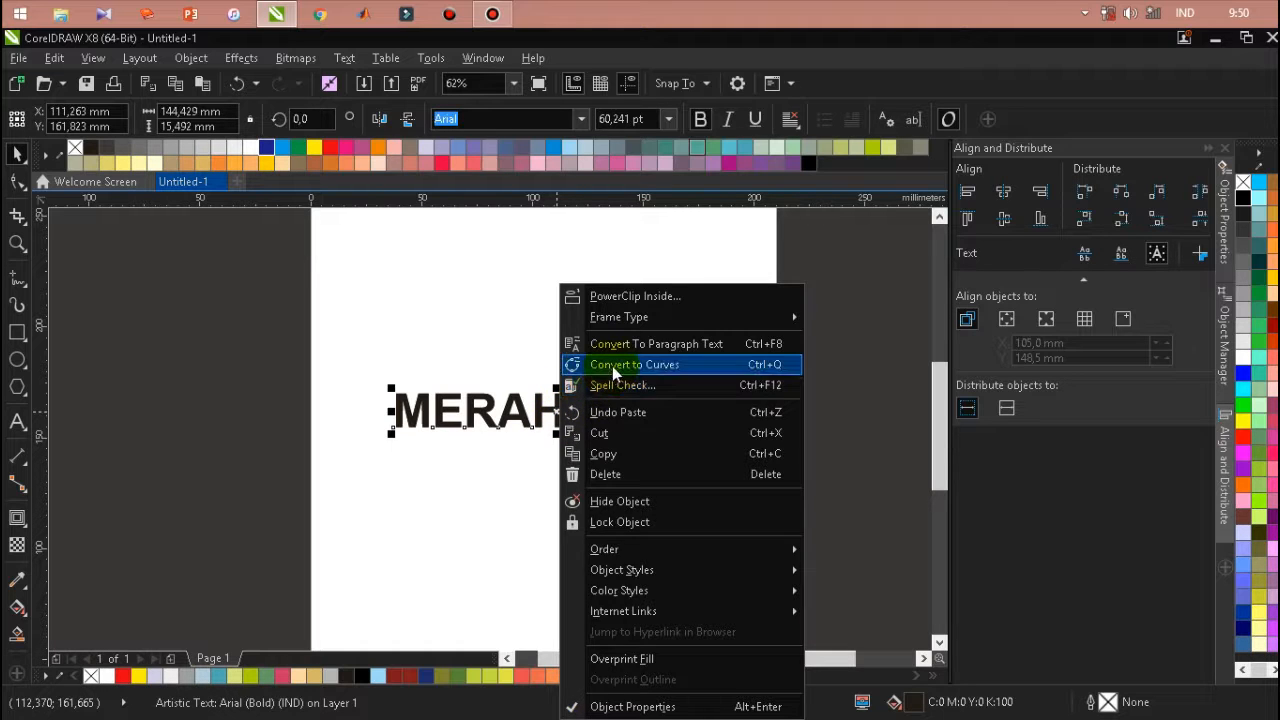
left_click(612, 366)
left_click(611, 442)
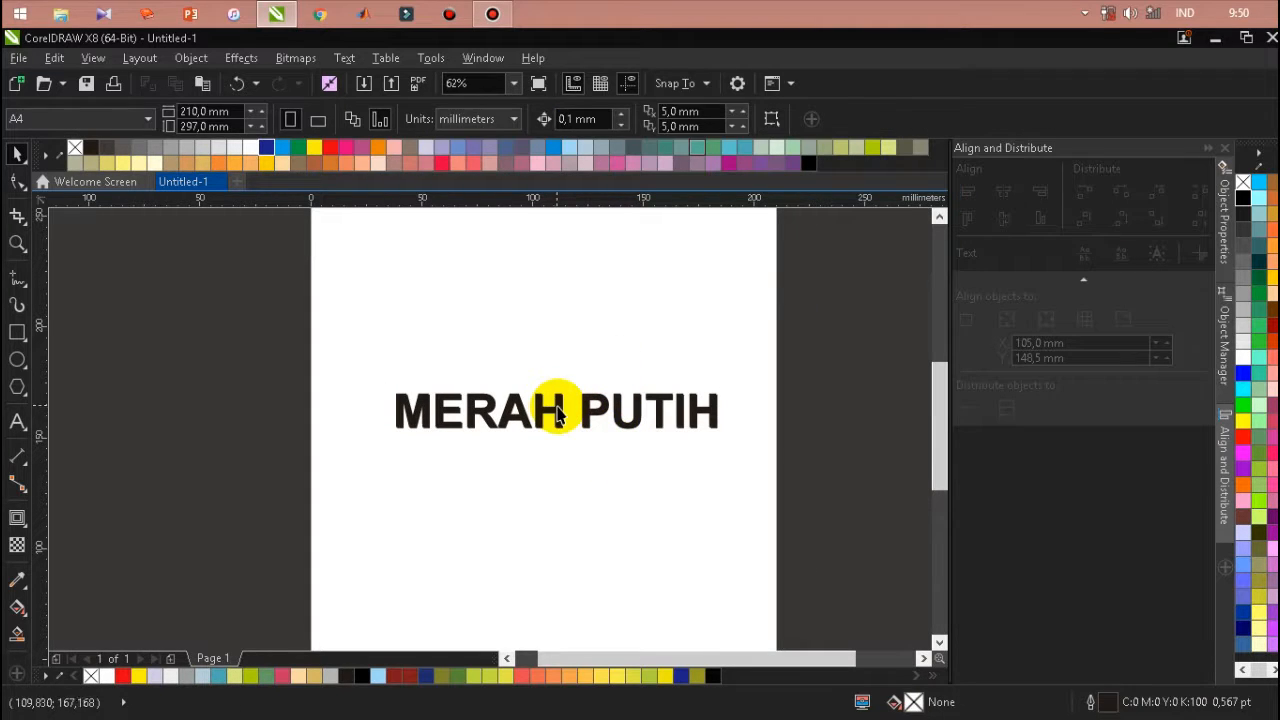
left_click(548, 408)
left_click(152, 440)
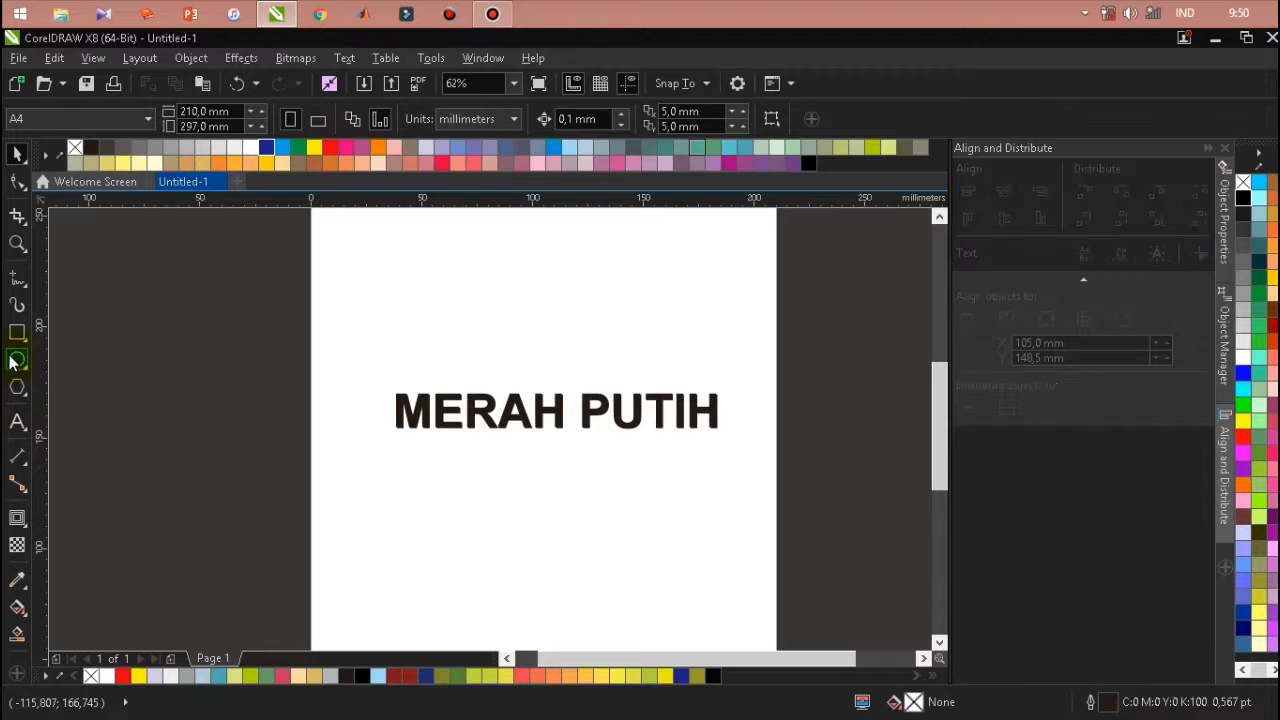
left_click(540, 413)
left_click_drag(529, 394, 551, 486)
key("ctrl+z")
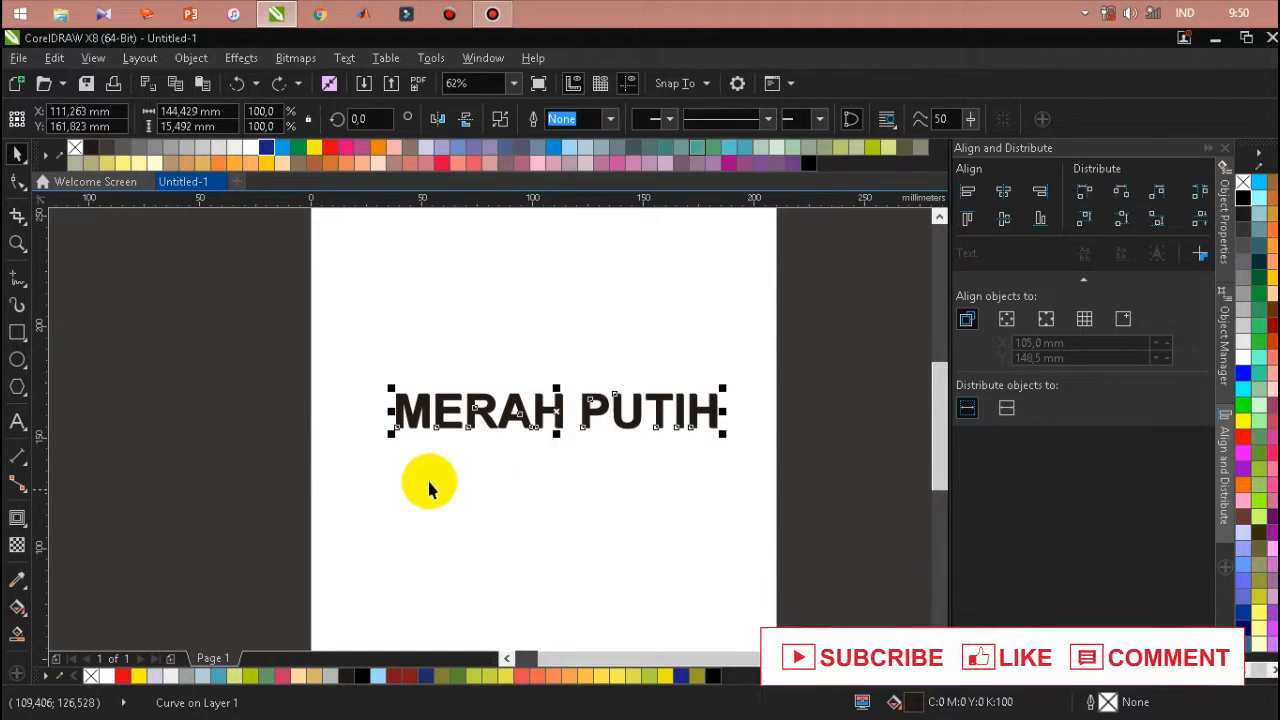
Draw a wide ellipse about 198 mm by 38 mm overlapping the upper part of the lettering
left_click(20, 362)
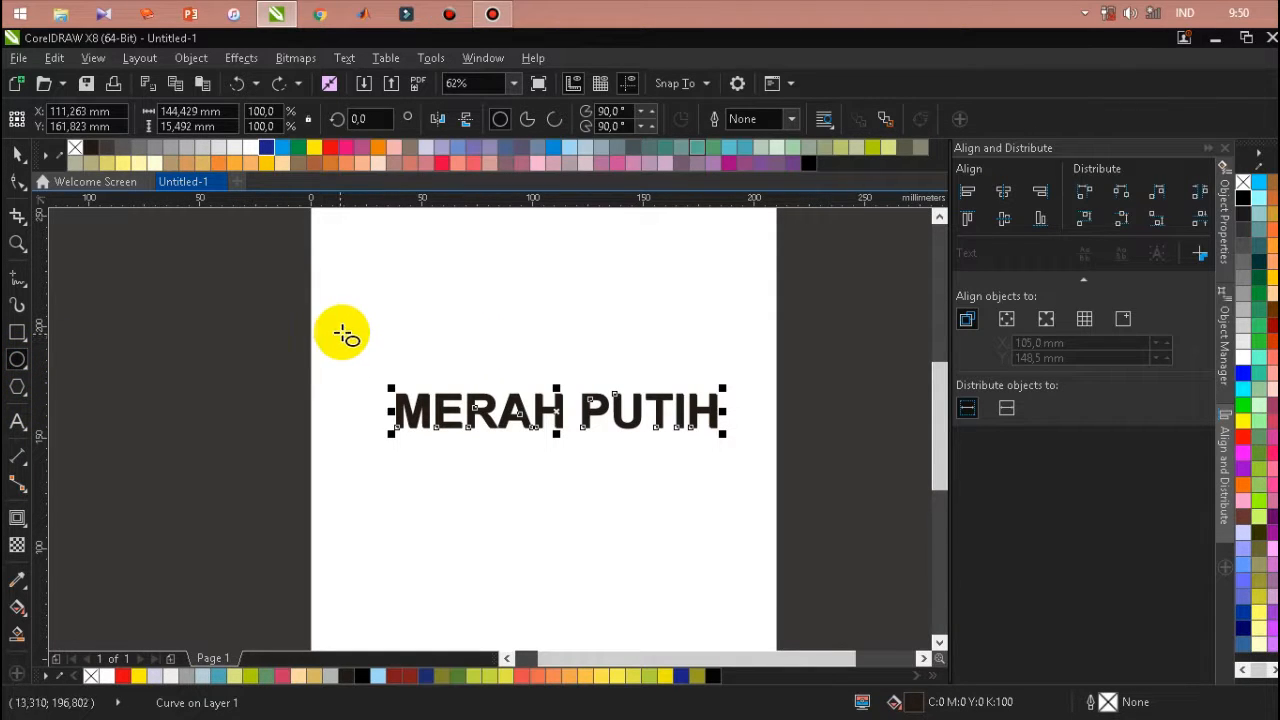
left_click_drag(342, 334, 786, 420)
left_click_drag(565, 374, 557, 372)
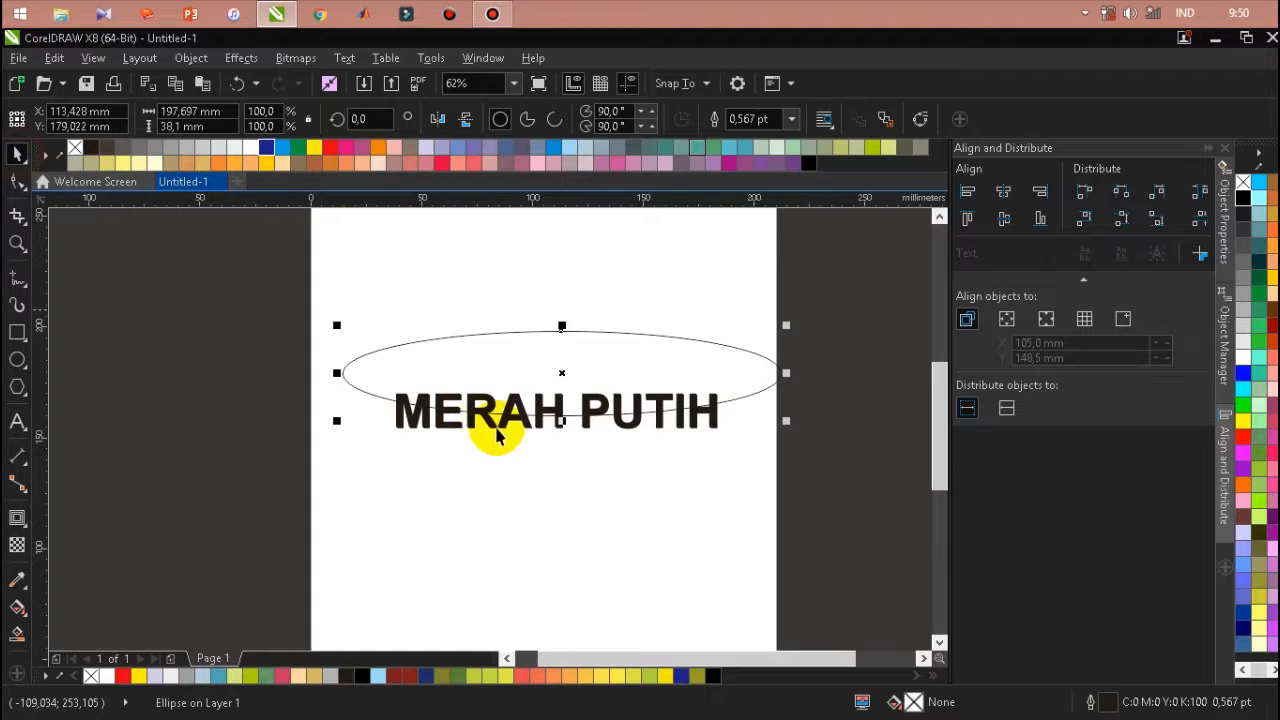
Intersect the ellipse with the curve copy of the lettering and delete the ellipse
left_click(416, 424, "shift")
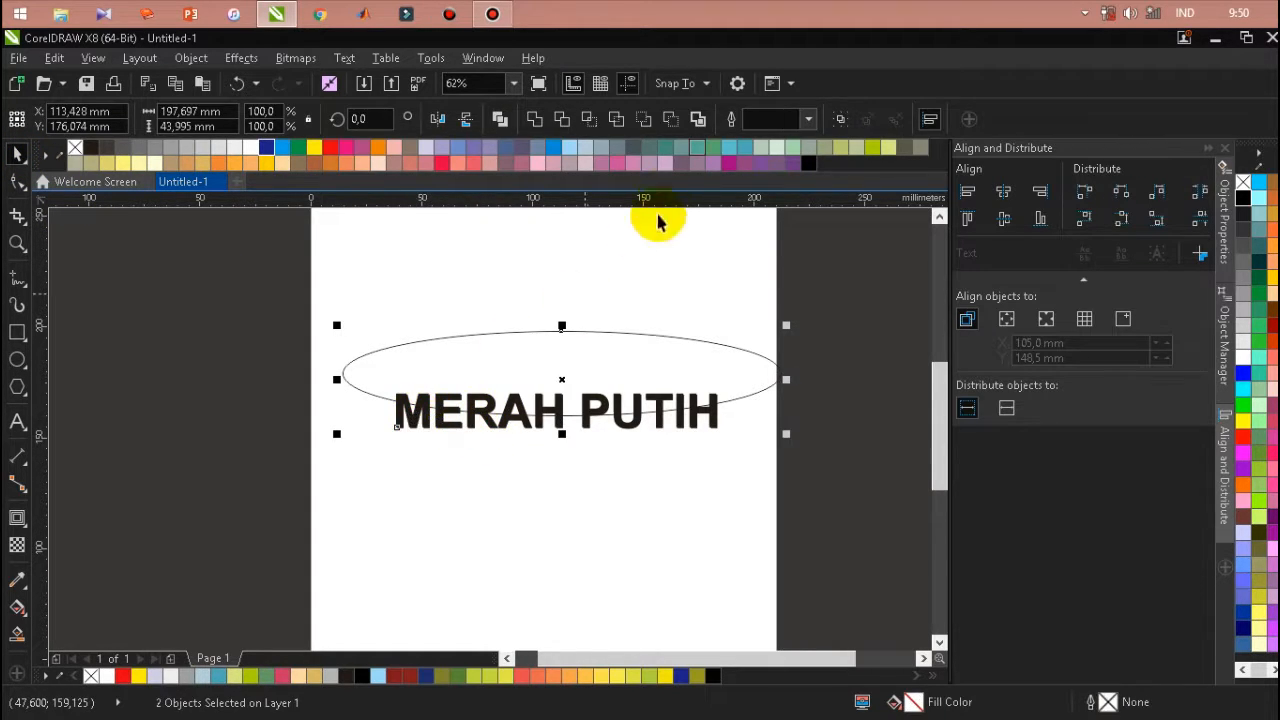
left_click(591, 119)
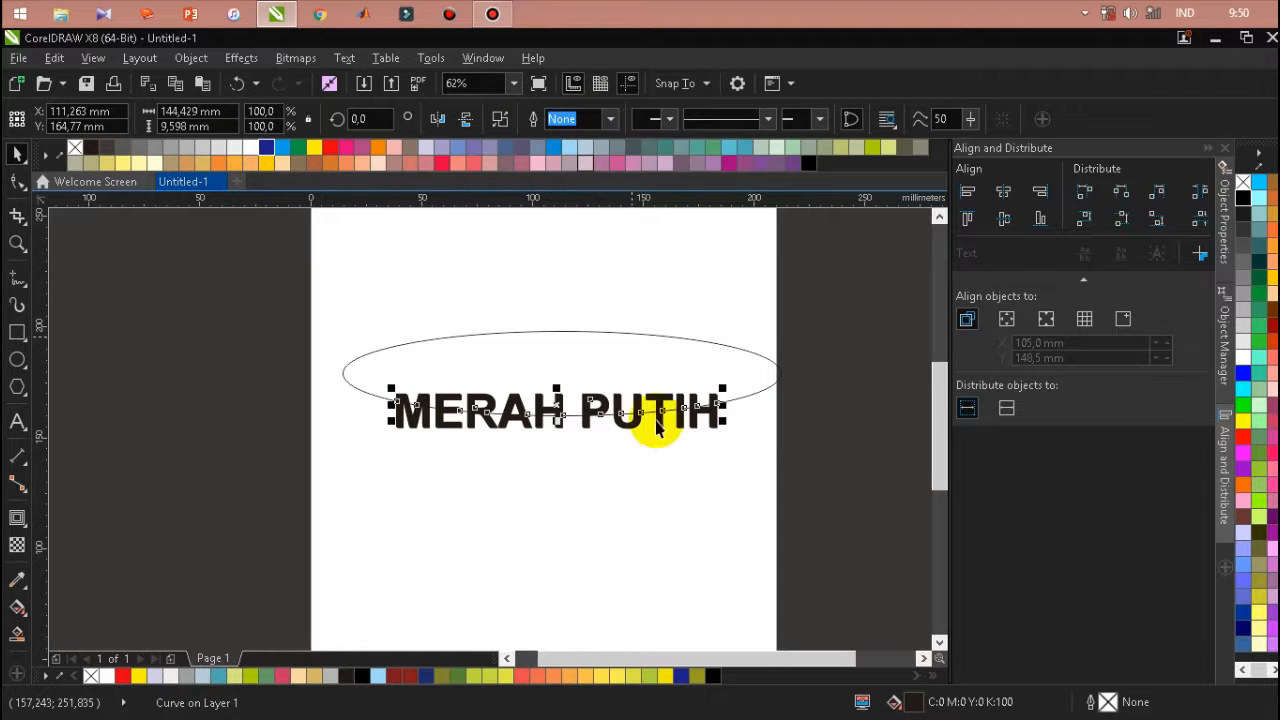
left_click(778, 410)
left_click(768, 388)
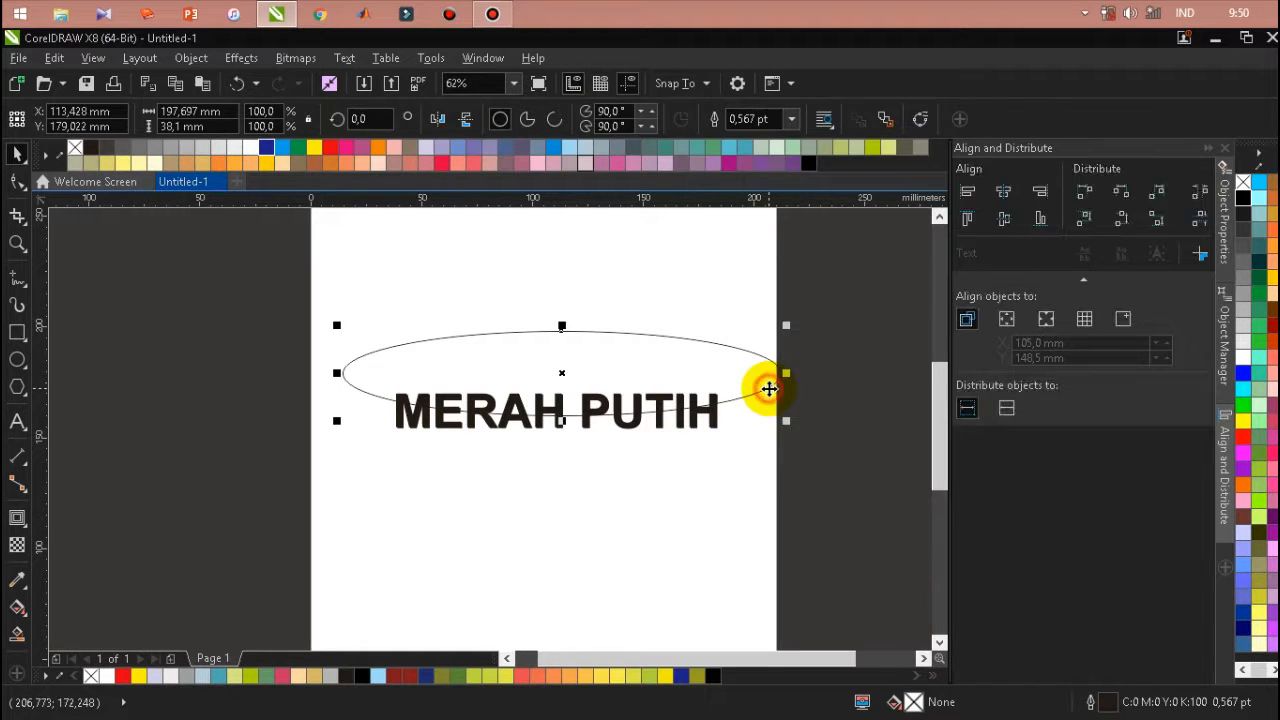
key("Delete")
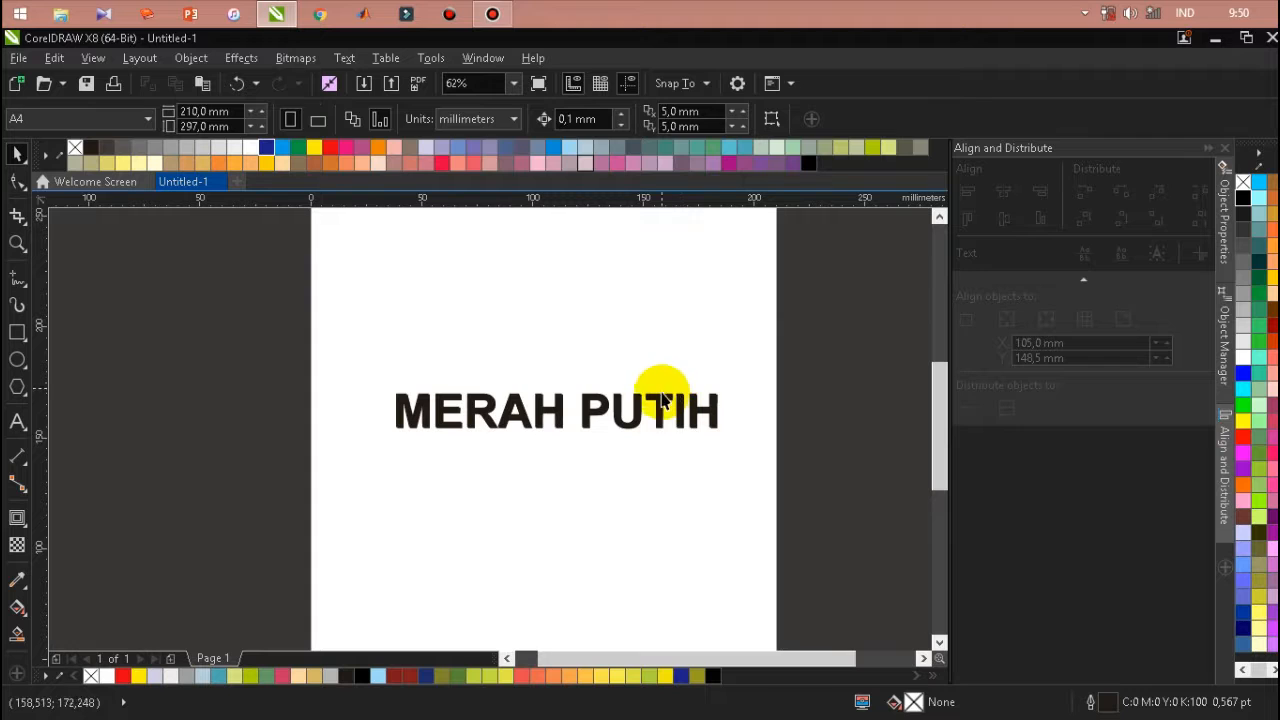
Fill the intersected upper part of the letters with red
left_click_drag(662, 400, 657, 363)
key("ctrl+z")
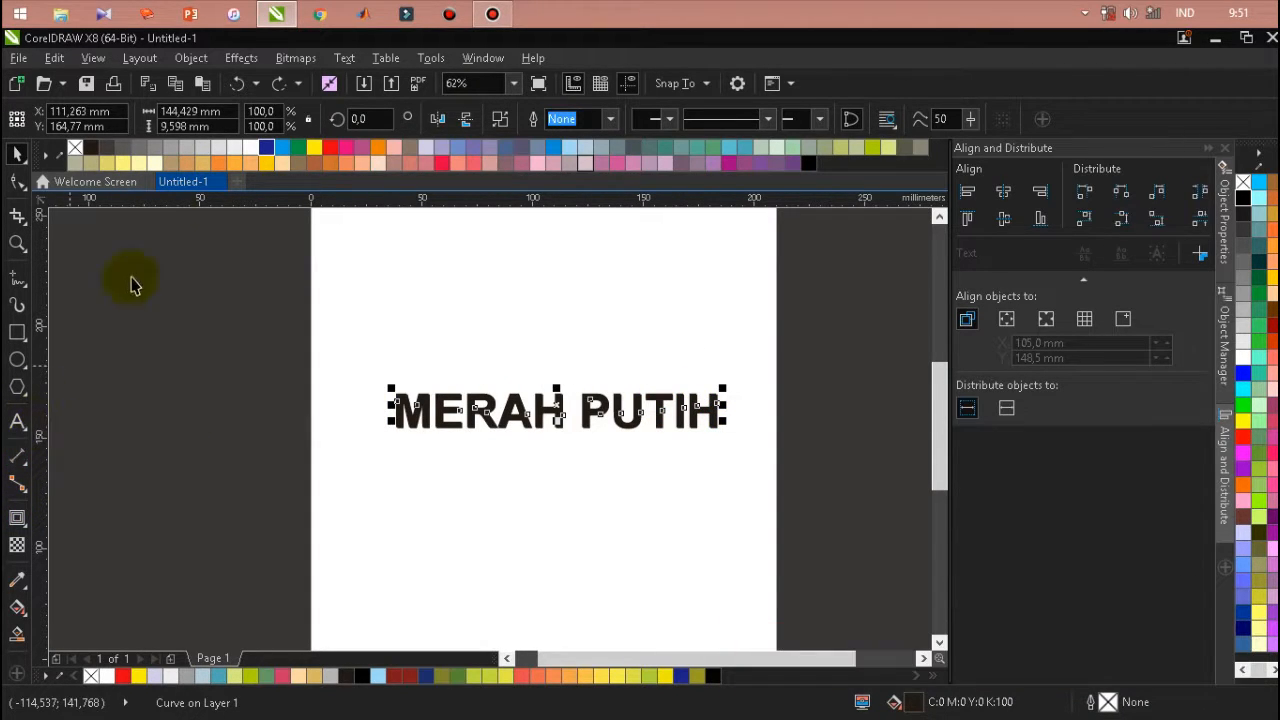
left_click(331, 150)
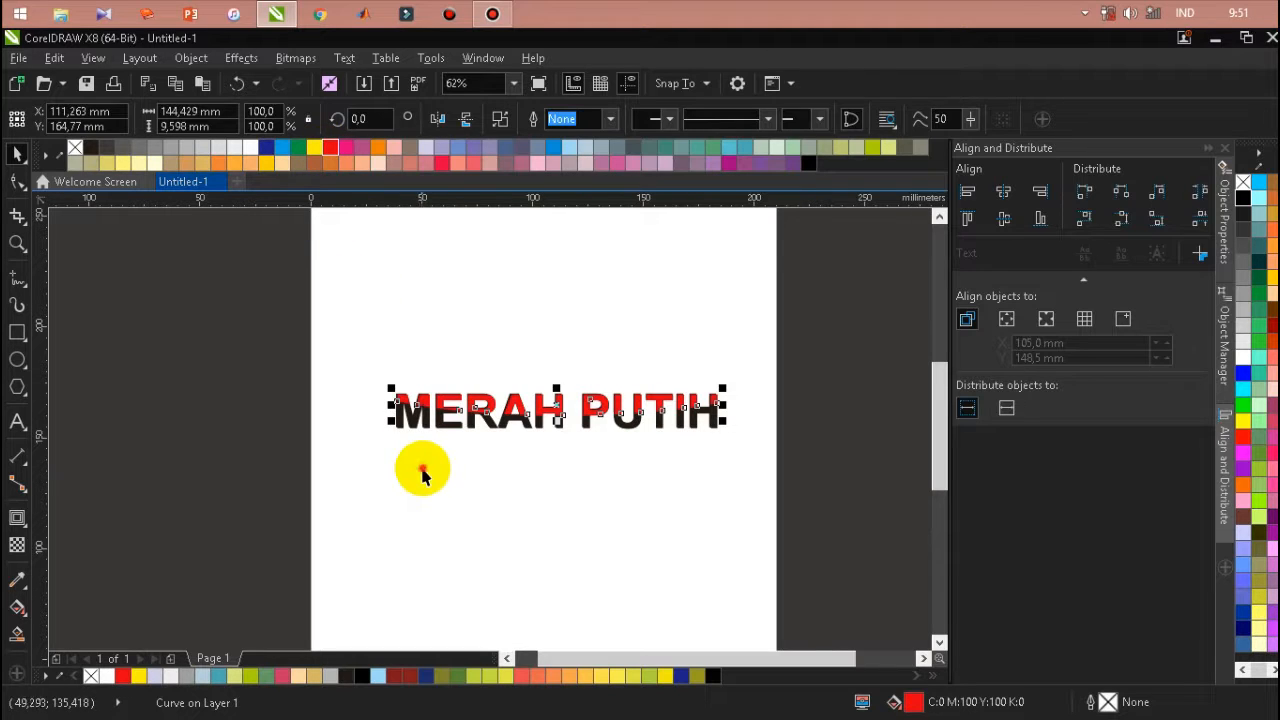
left_click(422, 476)
Fill the full curve copy of the lettering beneath the red part with white
scroll(436, 410, "up", 2)
left_click(436, 410)
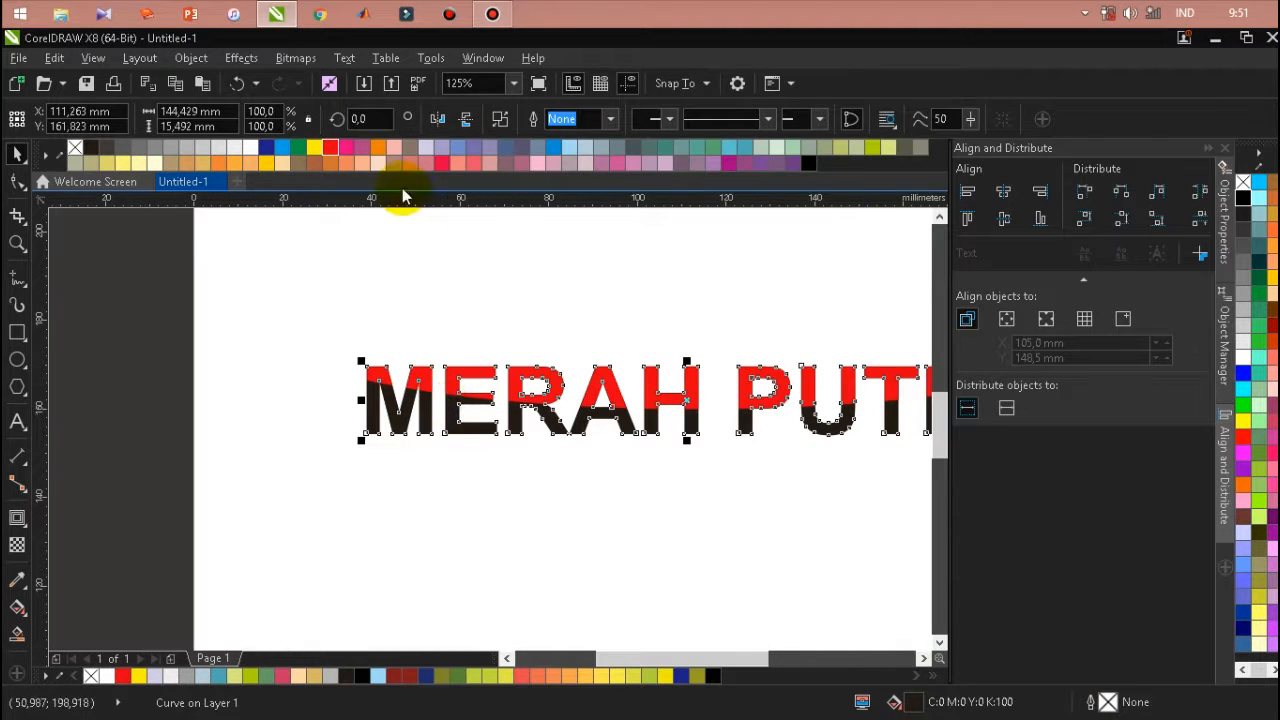
left_click(245, 148)
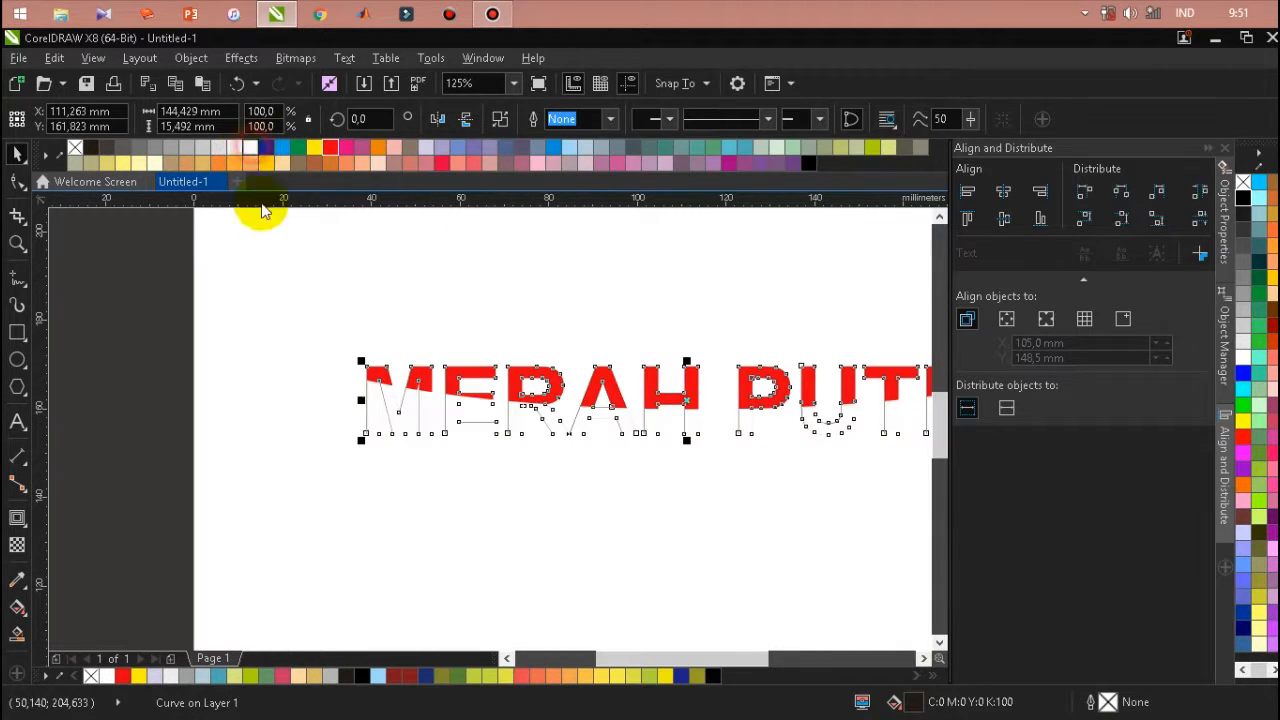
scroll(265, 318, "down", 2)
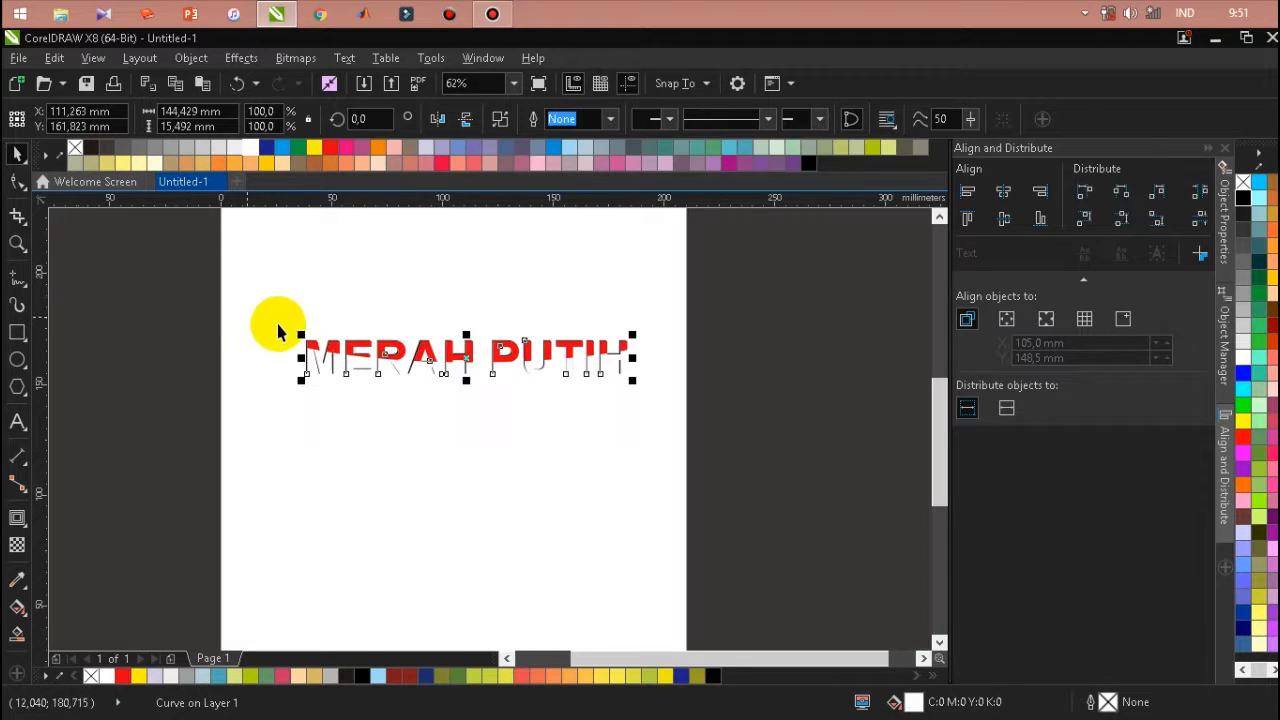
left_click(361, 405)
scroll(361, 405, "up", 2)
scroll(380, 420, "down", 2)
scroll(355, 385, "up", 2)
left_click(412, 316)
left_click(357, 423)
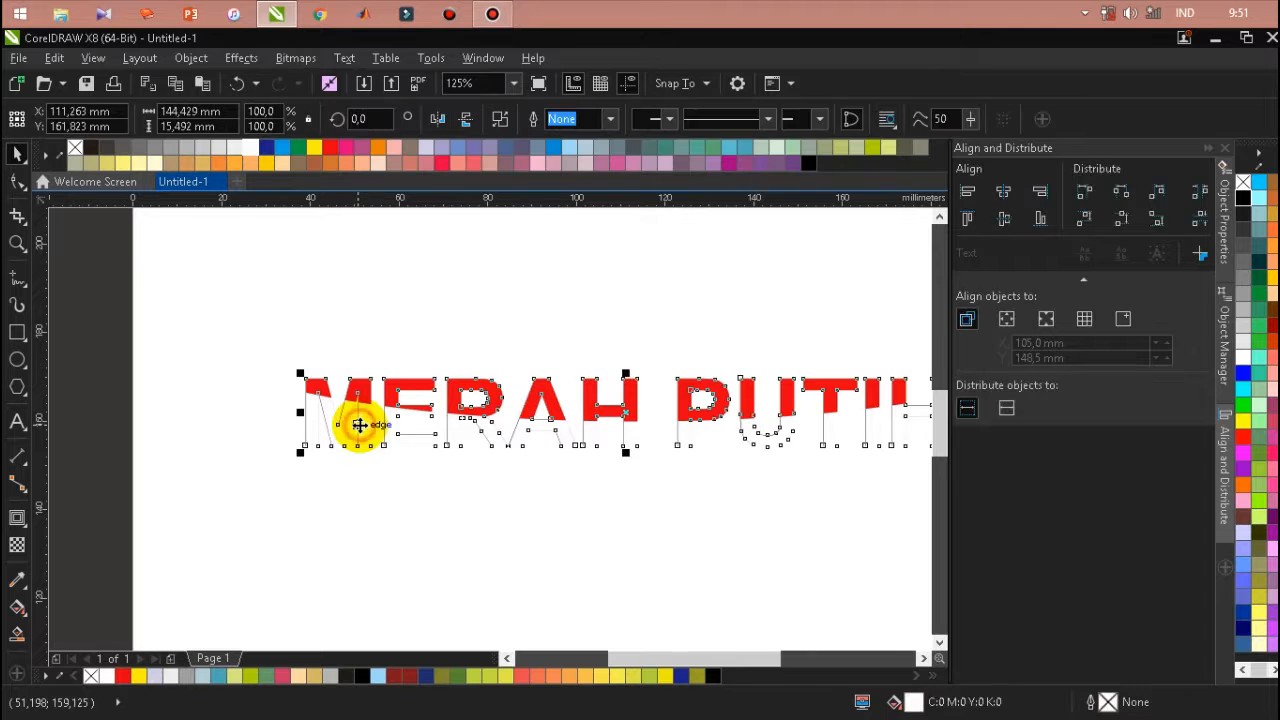
left_click_drag(357, 423, 351, 497)
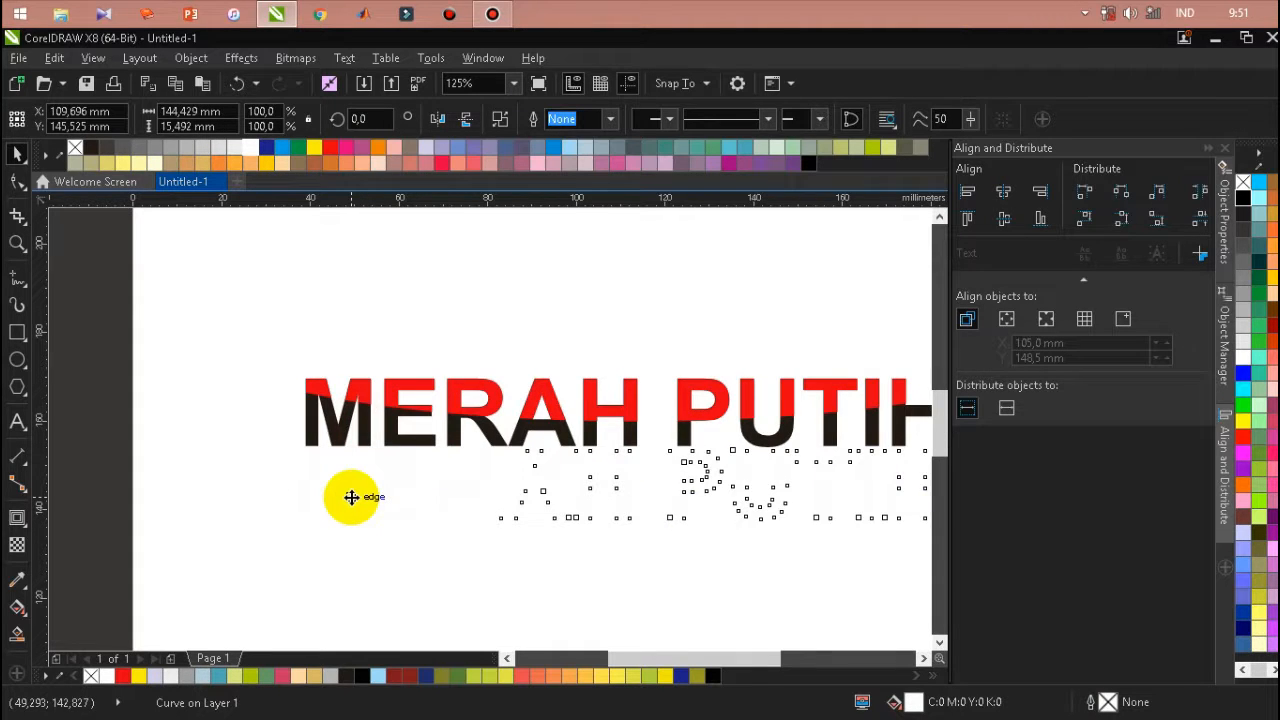
key("ctrl+z")
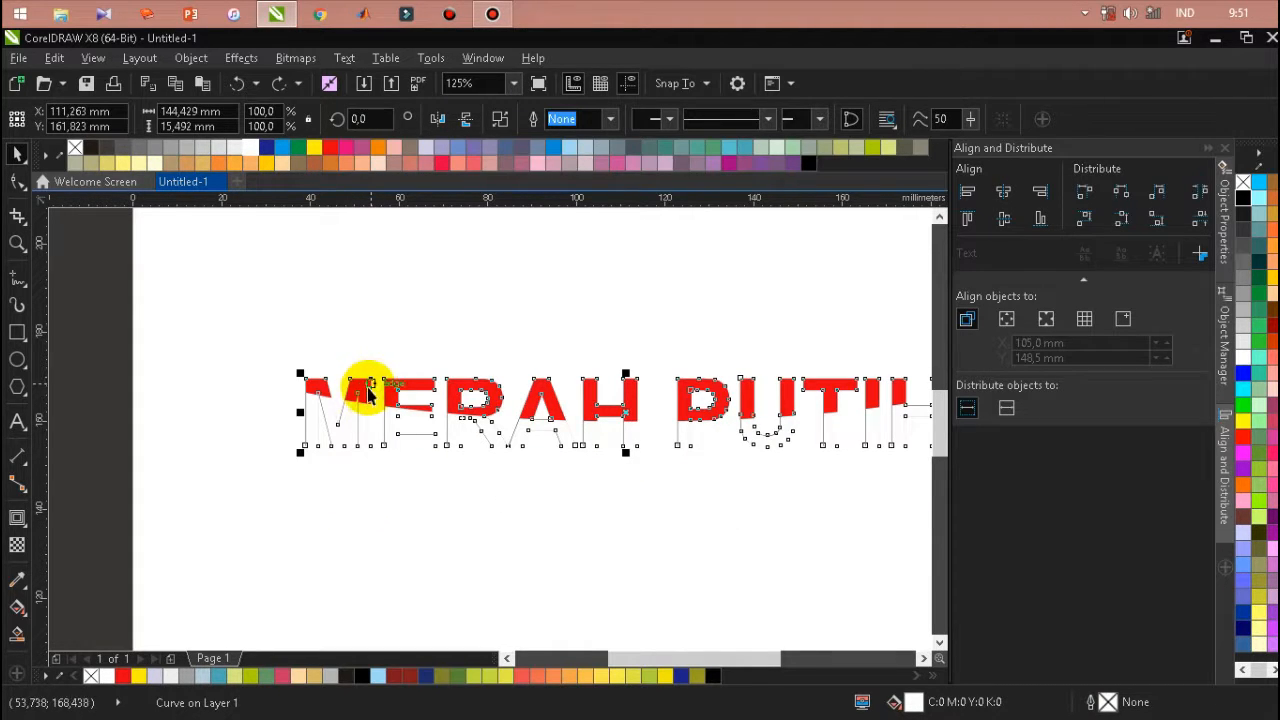
Select the red and white curve shapes together and send them to the back of the page
scroll(365, 390, "up", 1)
left_click(367, 391, "shift")
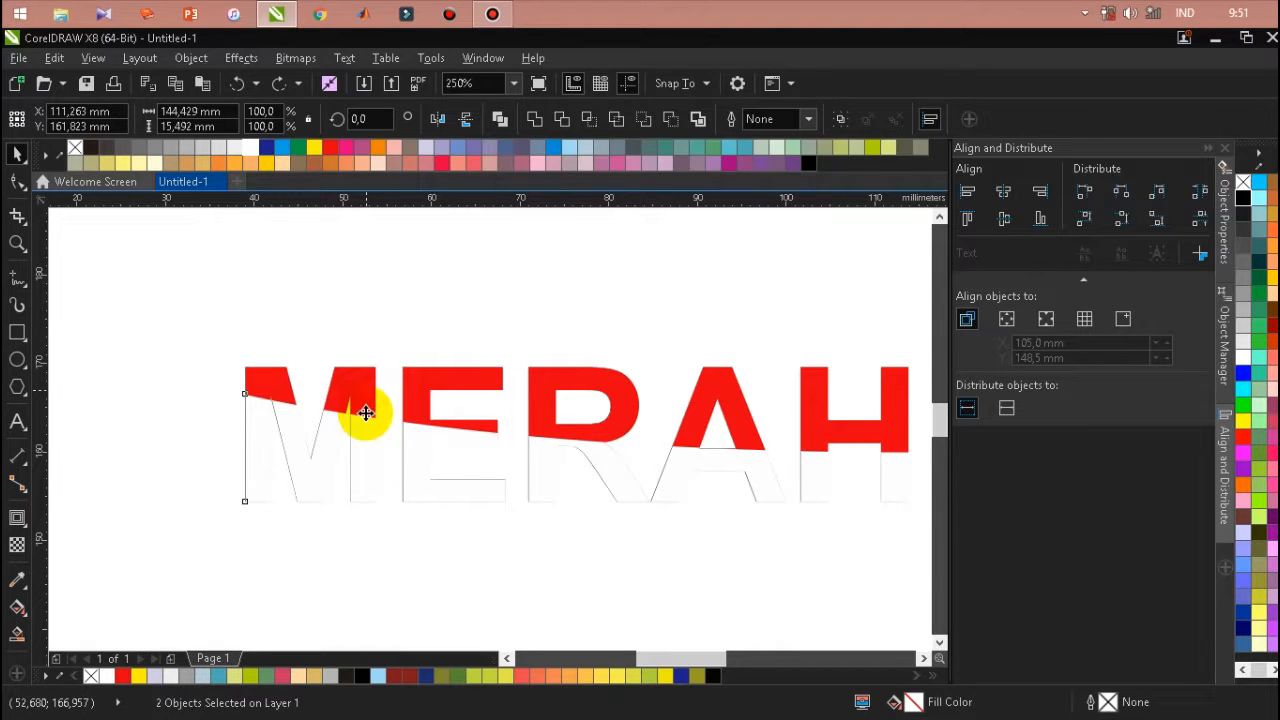
left_click_drag(366, 413, 357, 450)
scroll(376, 373, "down", 1)
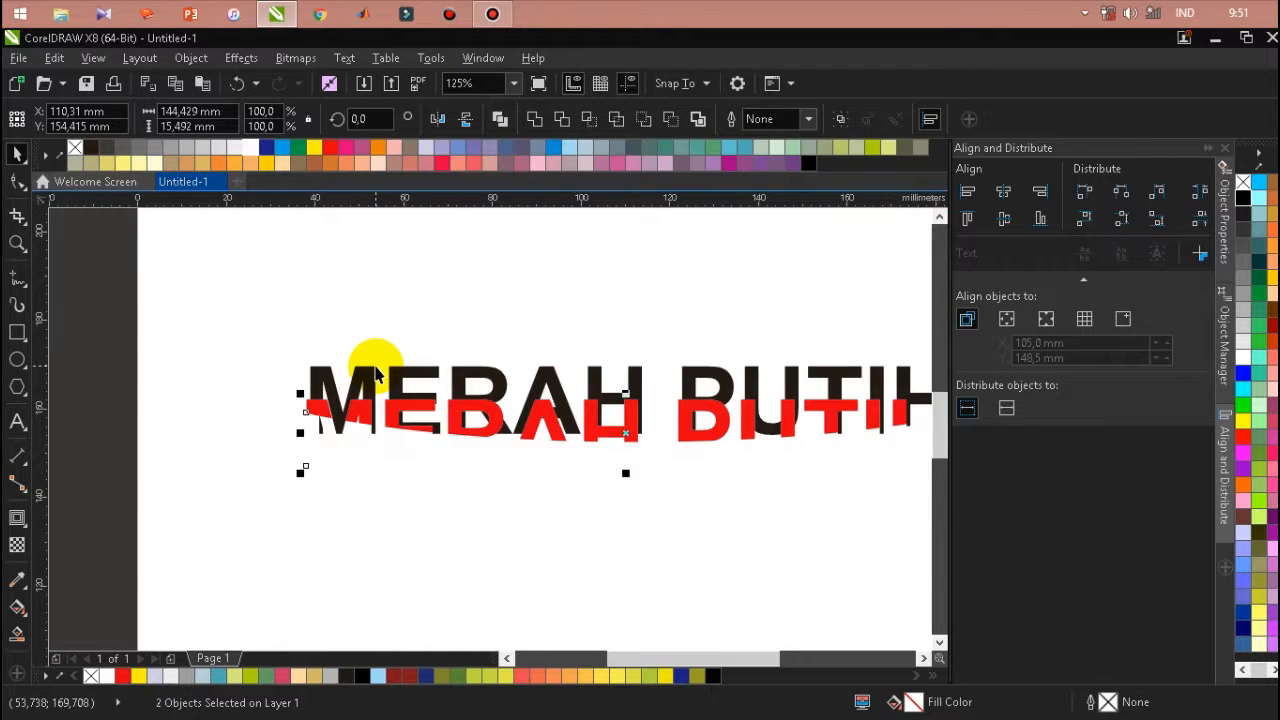
key("ctrl+z")
scroll(374, 366, "down", 1)
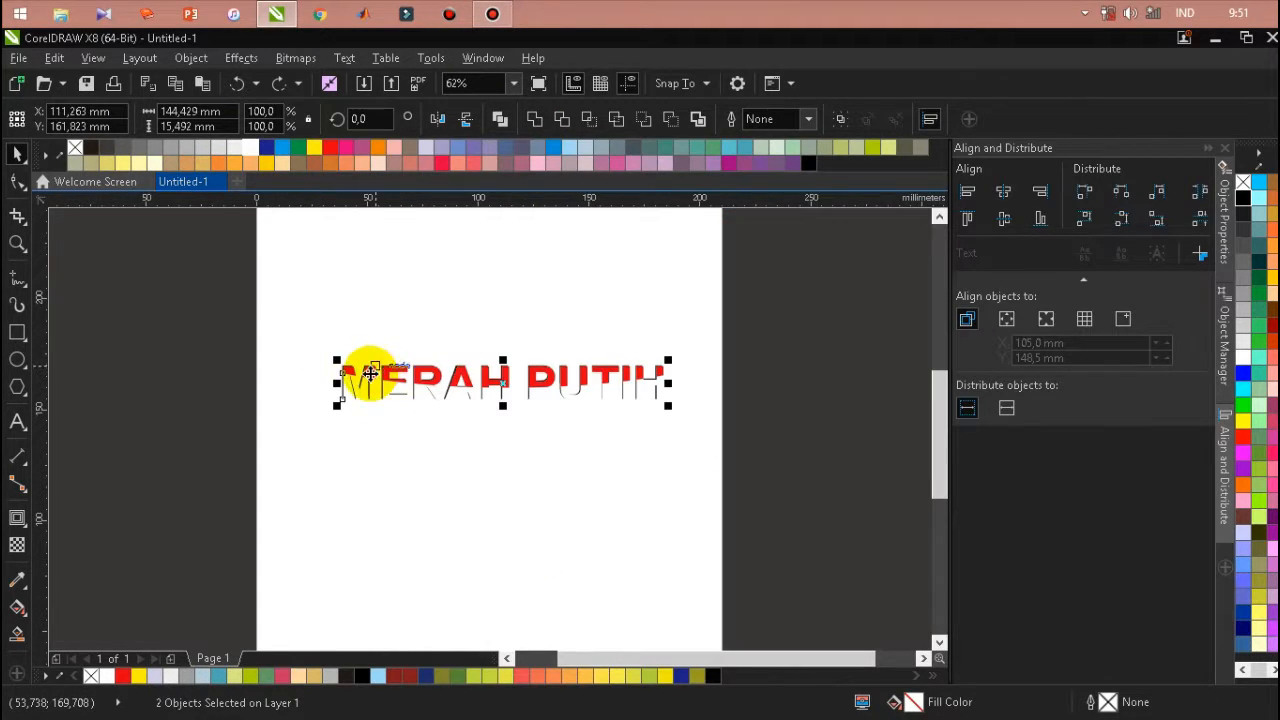
right_click(370, 375)
mouse_move(456, 525)
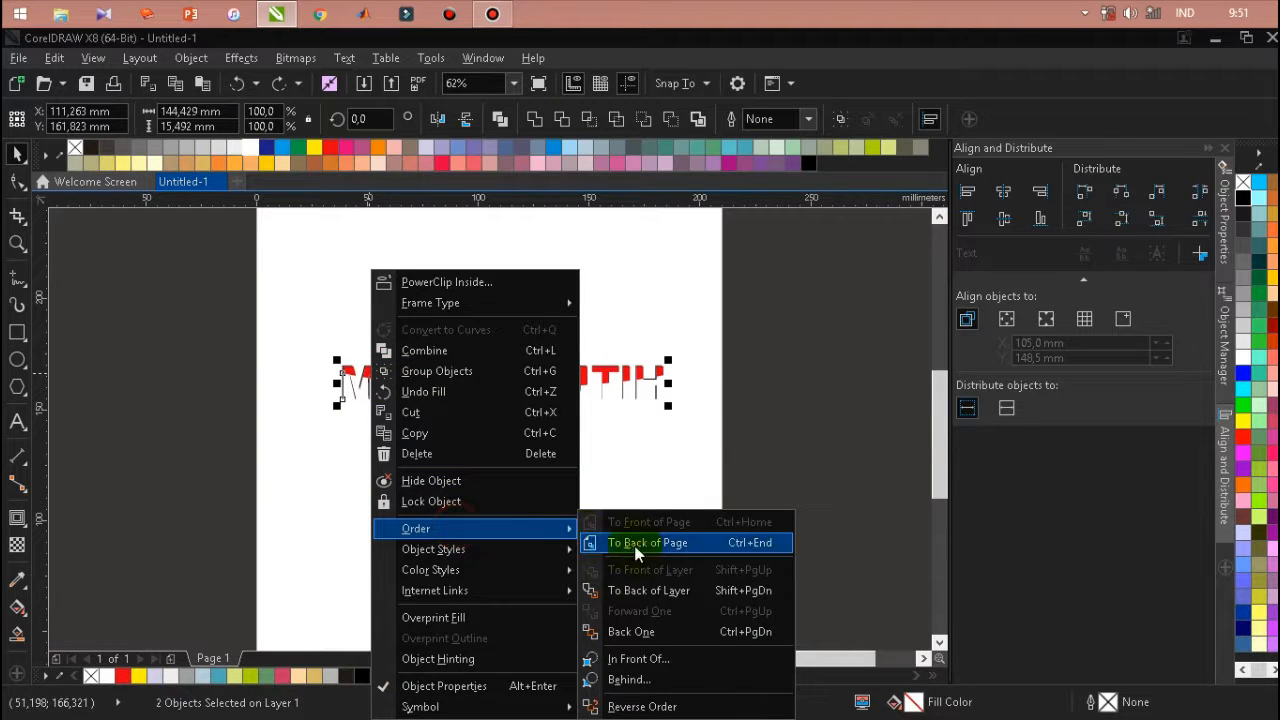
left_click(640, 543)
left_click(563, 508)
Apply an outside contour with one step and a 0,54 mm offset to the black MERAH PUTIH artistic text
scroll(403, 405, "up", 1)
left_click(397, 366)
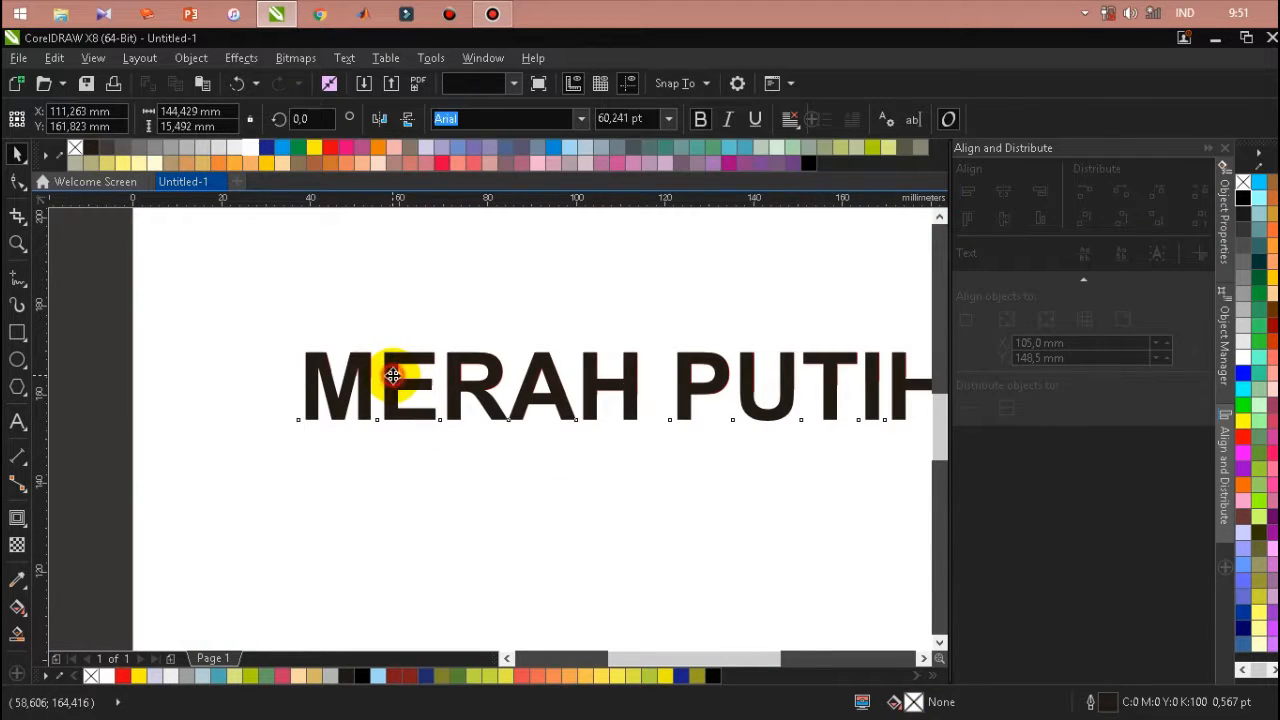
left_click(19, 520)
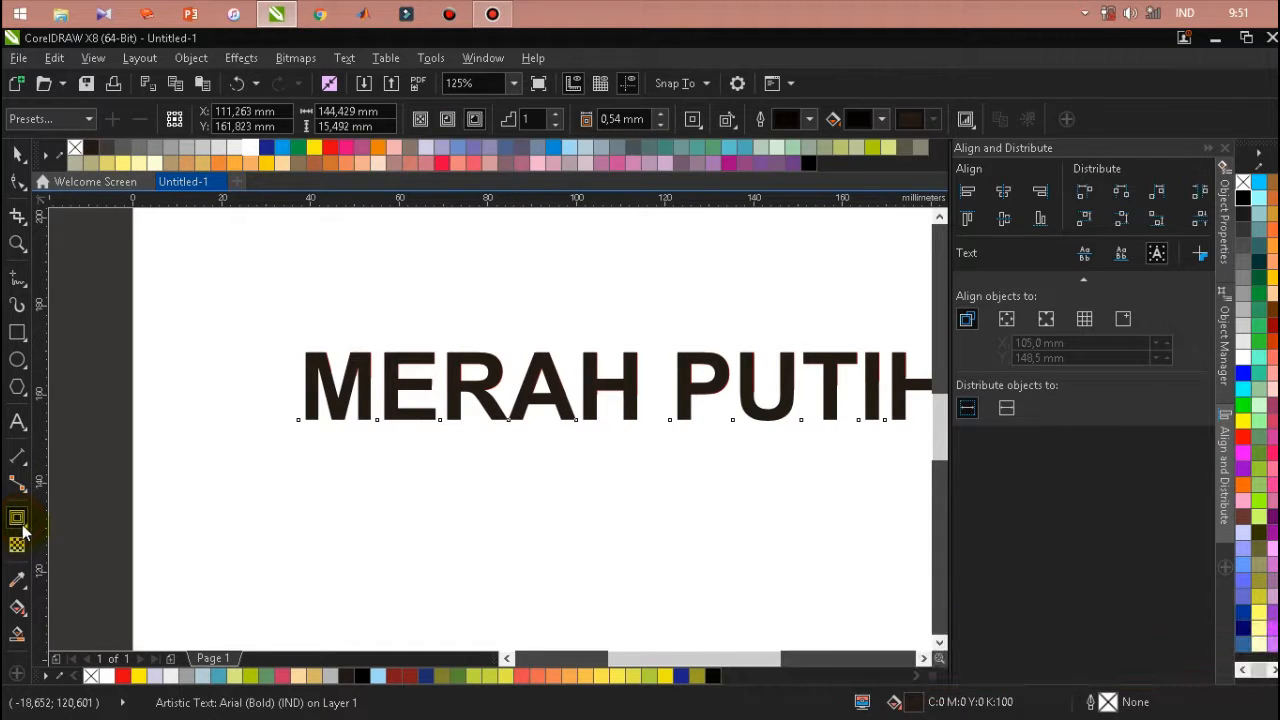
left_click(28, 536)
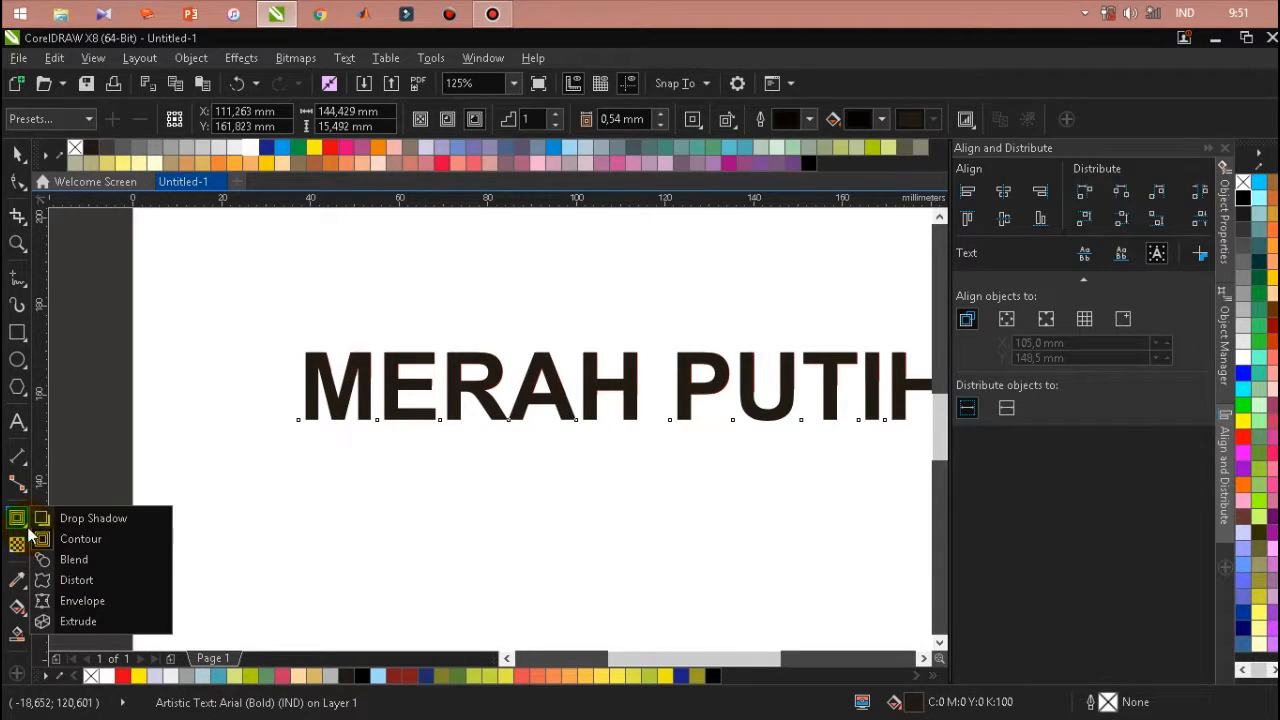
left_click(50, 534)
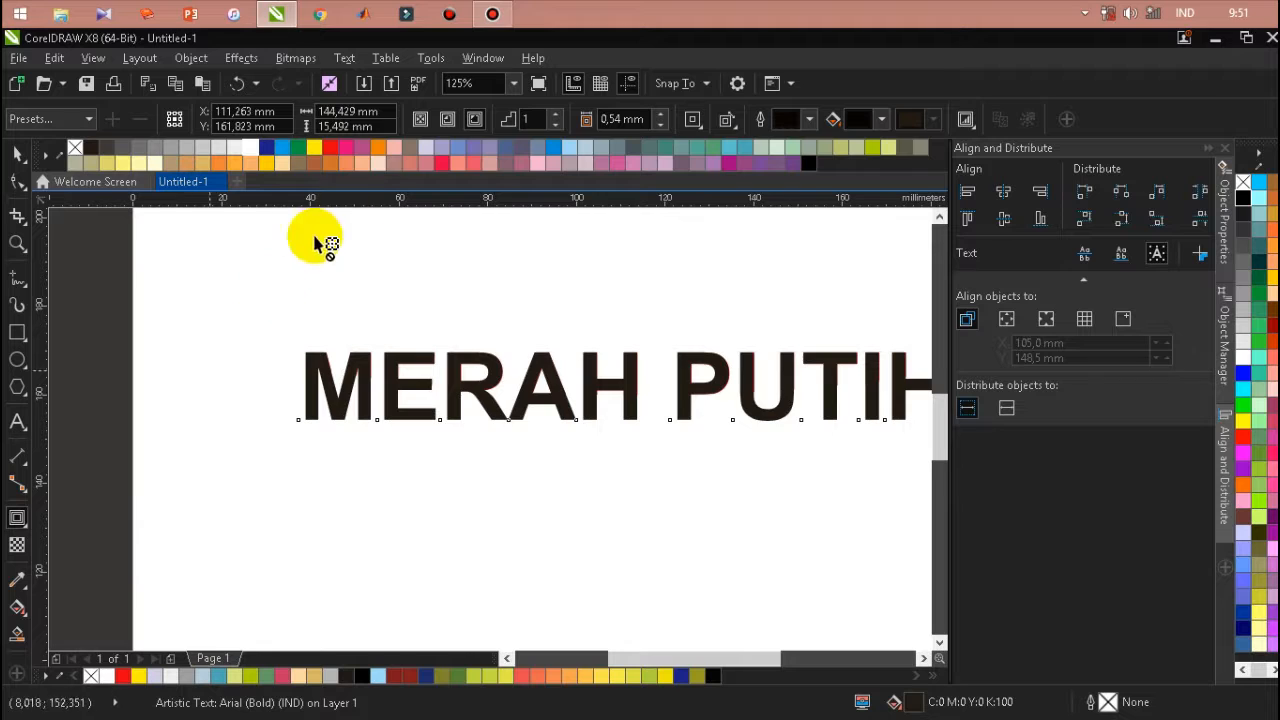
left_click(475, 120)
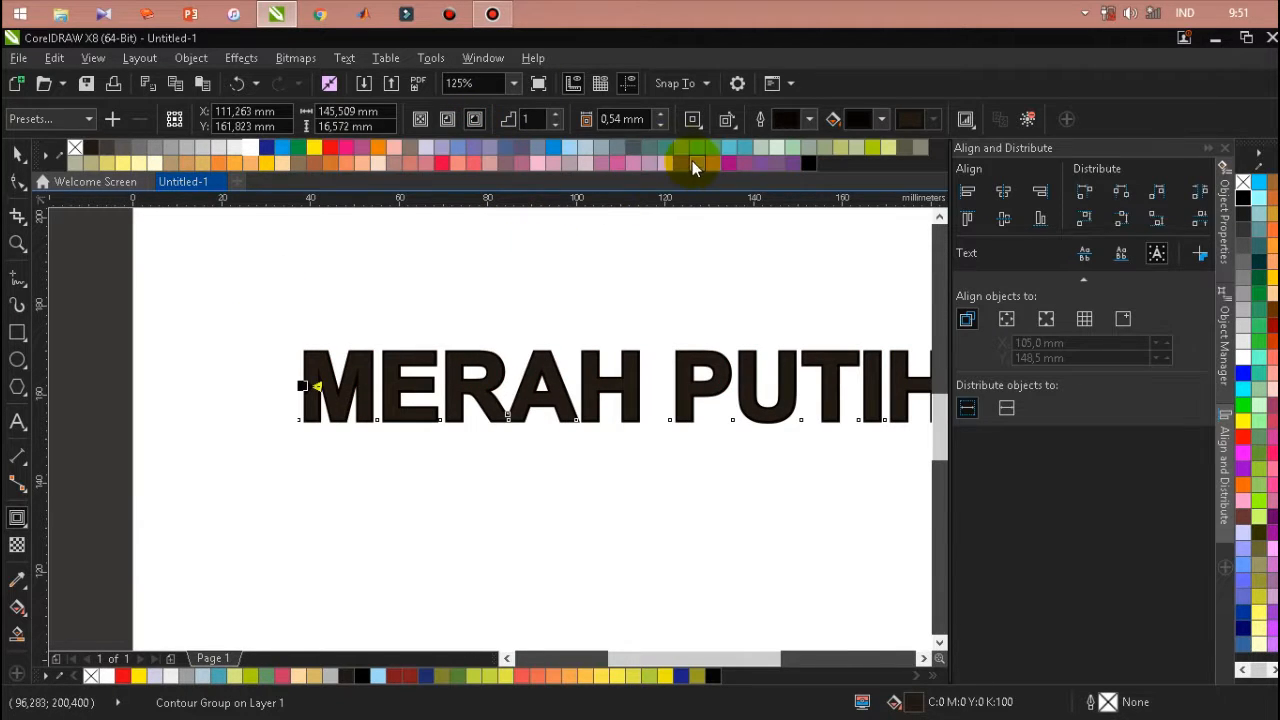
Try a contour offset of 1,04 mm on the lettering and return it to 0,54 mm
left_click(661, 124)
left_click(660, 113)
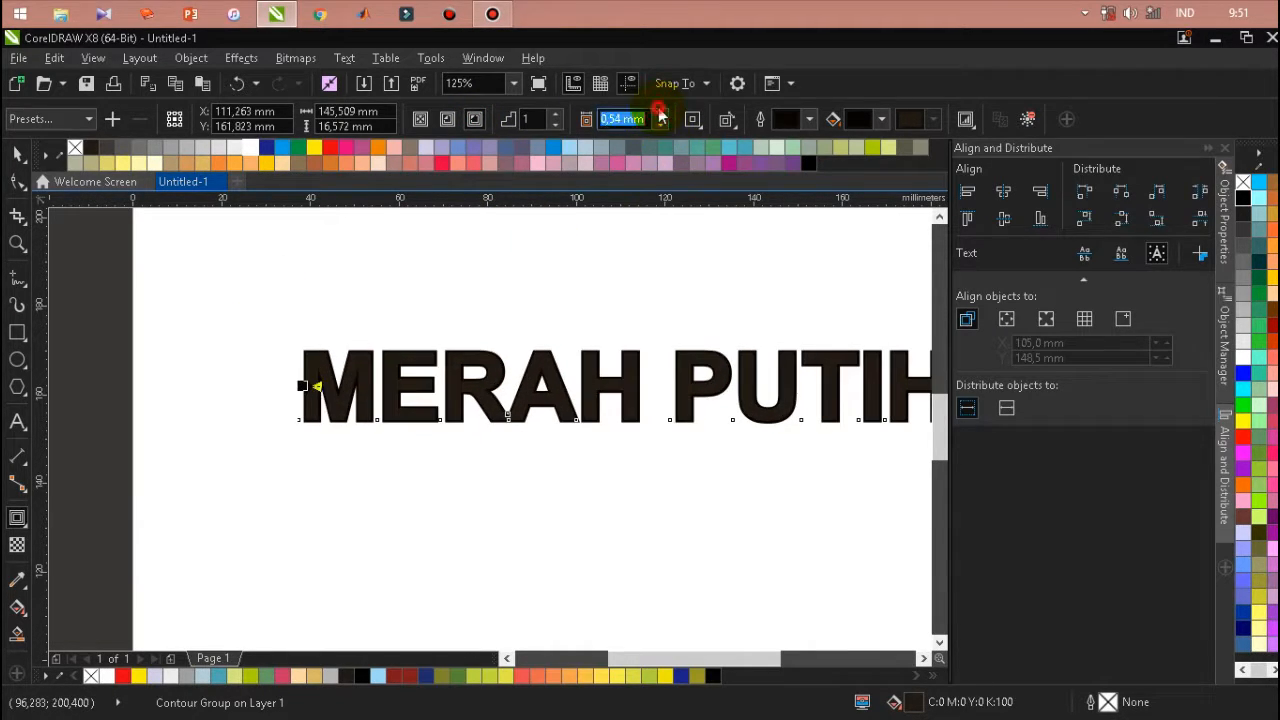
left_click(661, 114)
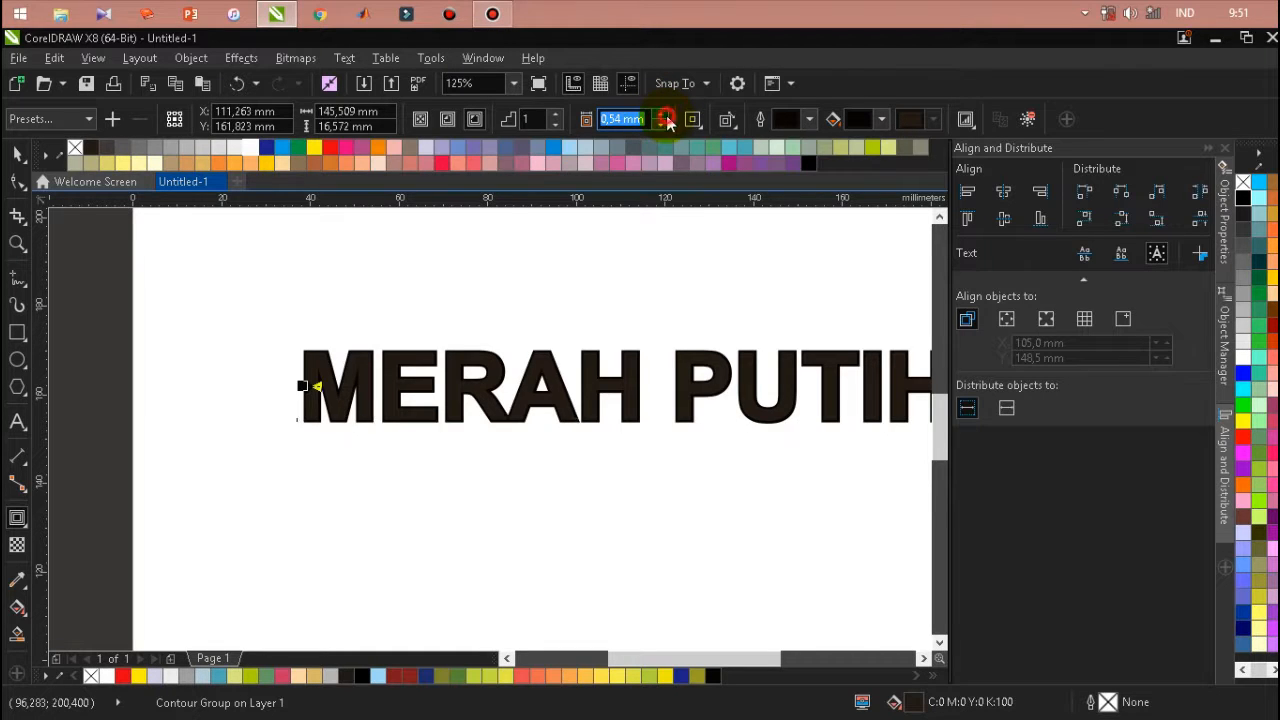
left_click(661, 124)
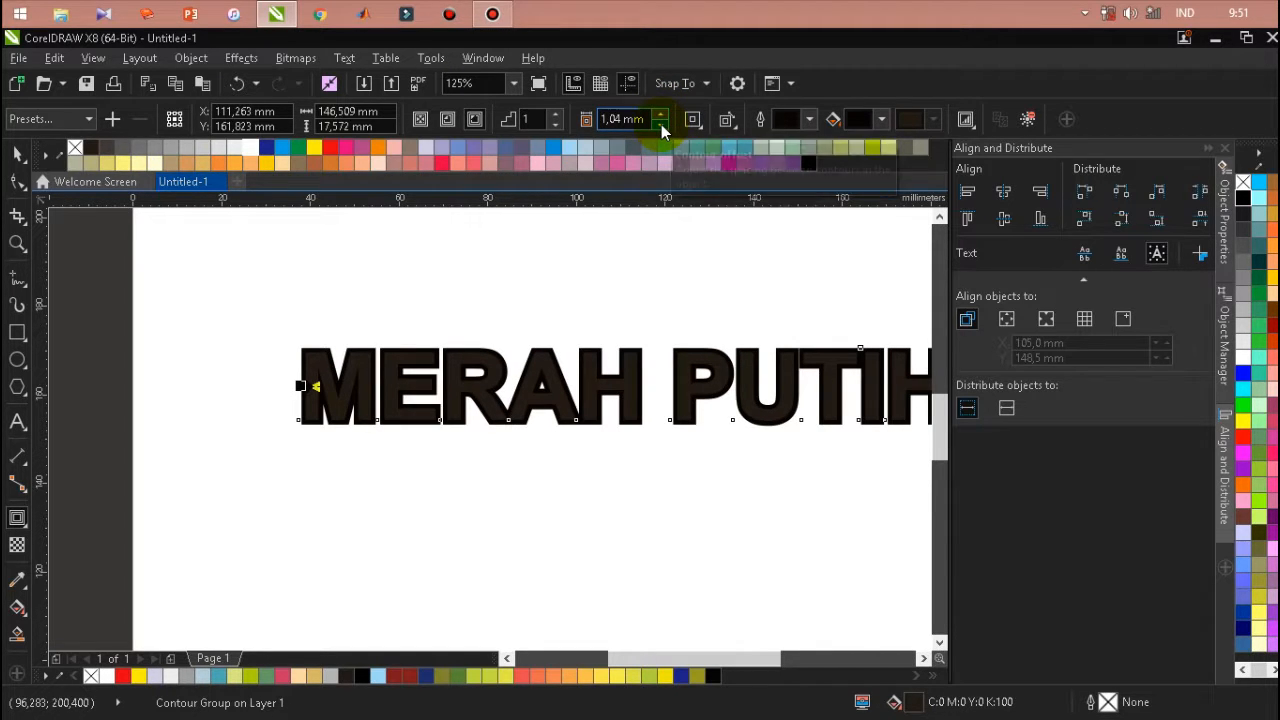
left_click(661, 124)
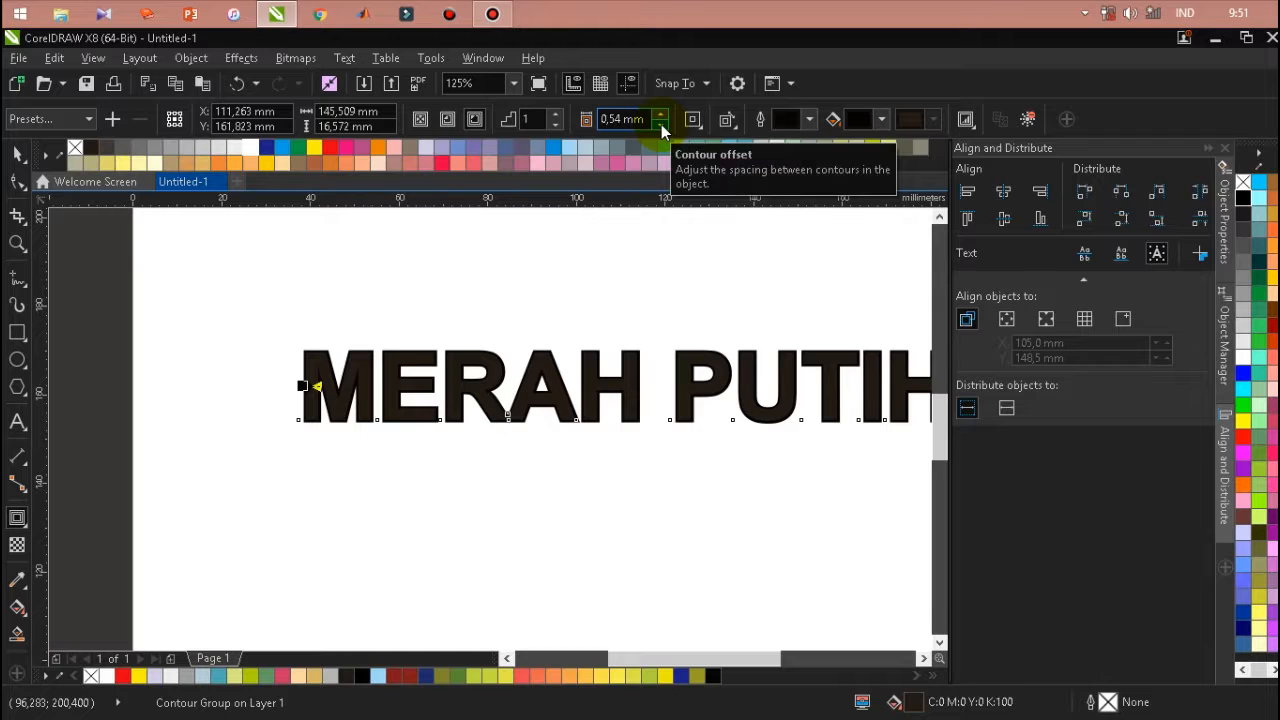
Fill the contoured text with pale lavender (C:20 M:20 Y:0 K:0) and send the contour group to the back of the page
left_click(15, 153)
left_click(424, 147)
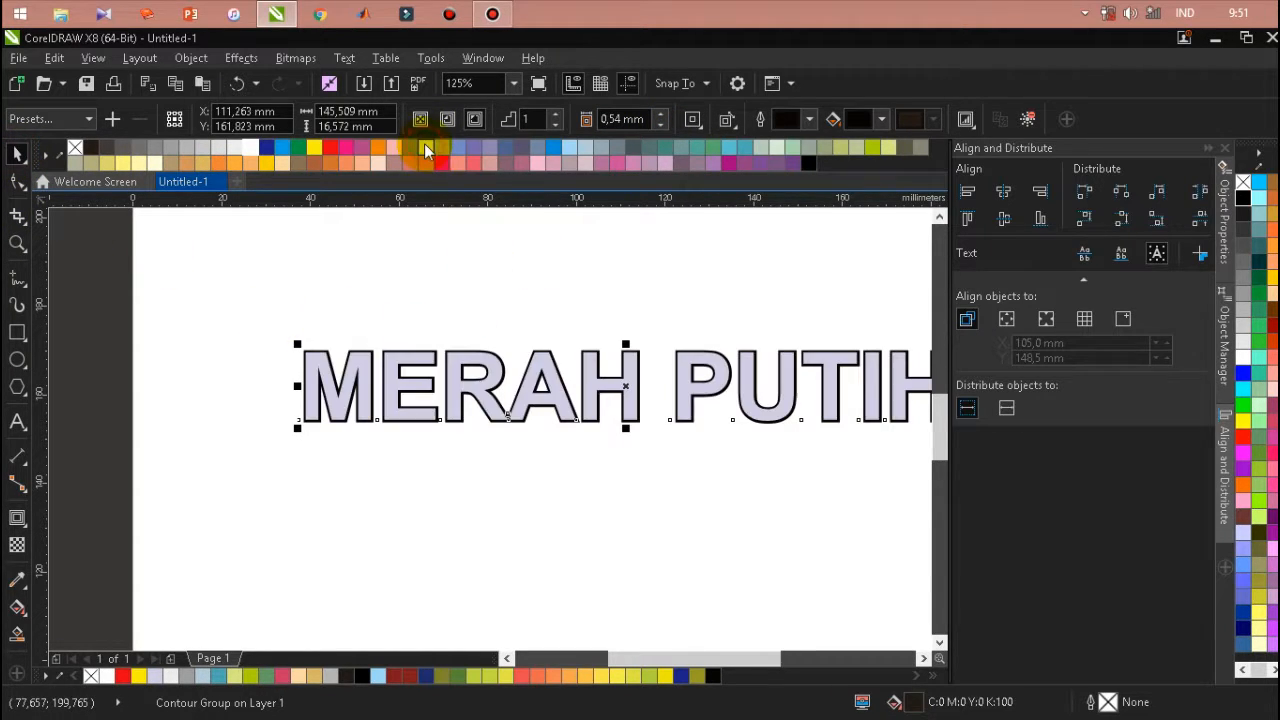
right_click(452, 393)
mouse_move(534, 523)
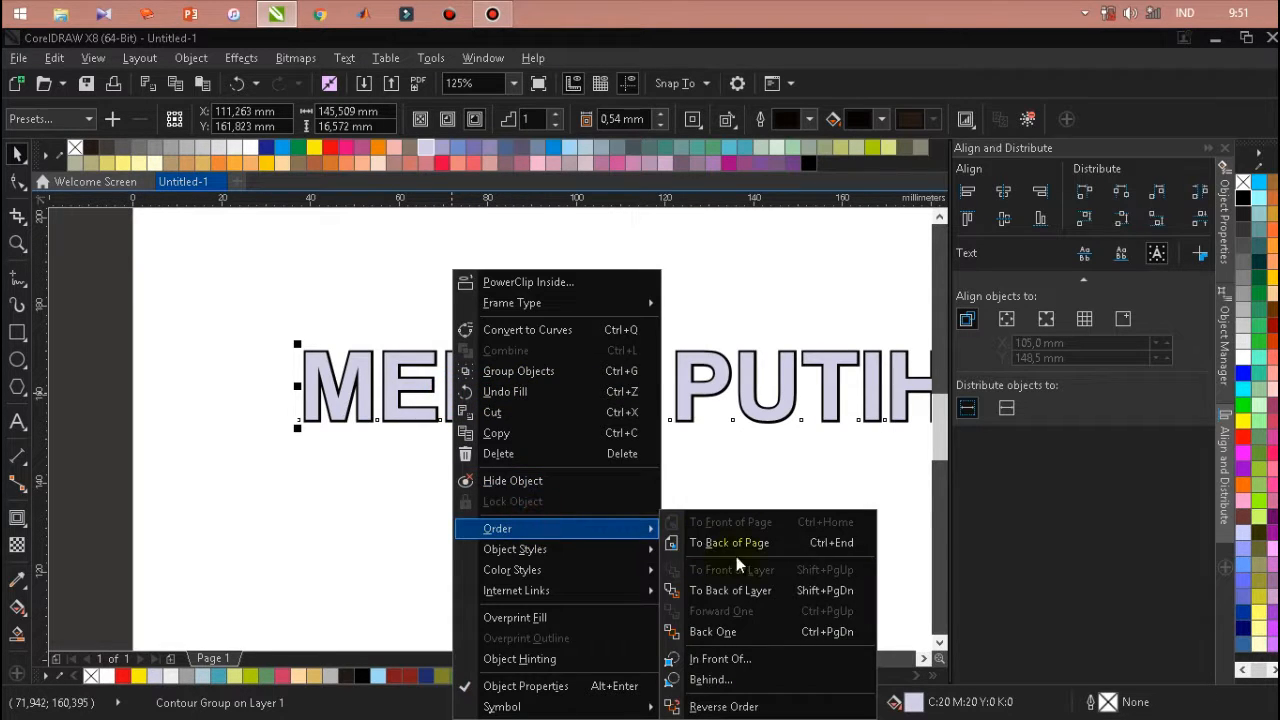
left_click(742, 542)
left_click(483, 492)
scroll(350, 370, "down", 1)
scroll(521, 368, "up", 1)
scroll(521, 368, "down", 1)
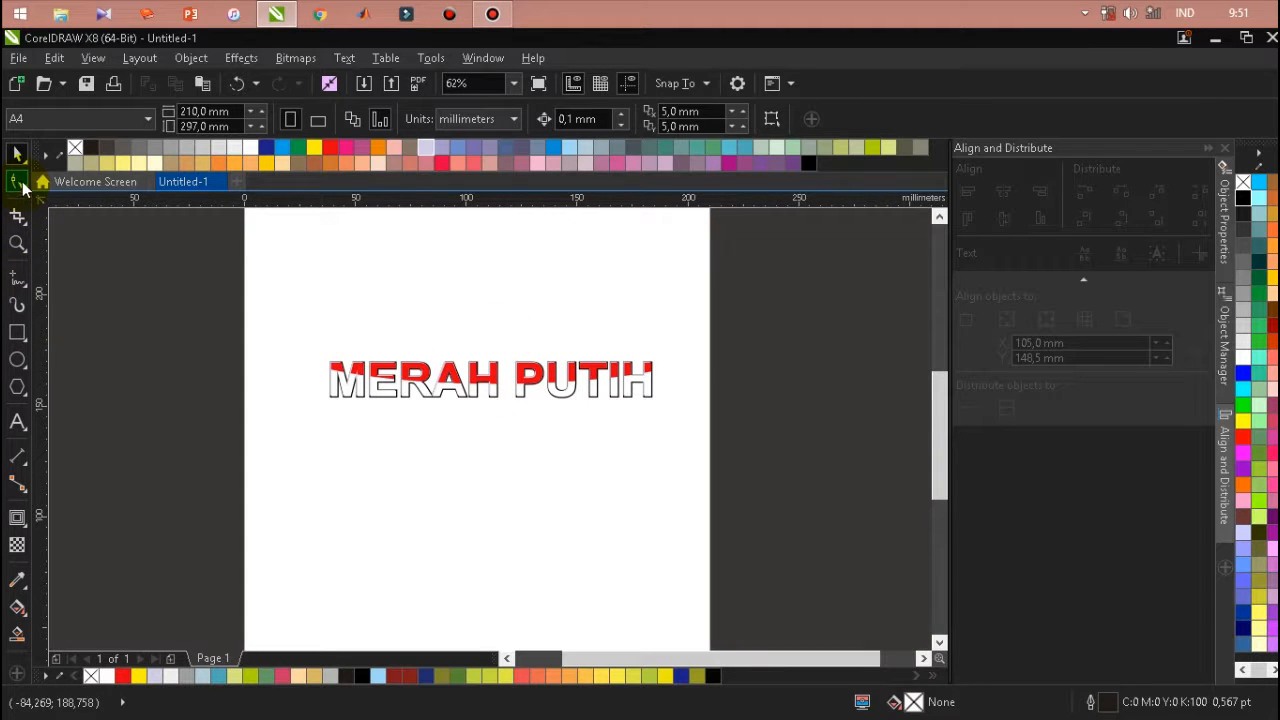
Draw a rectangle about 189 mm by 76 mm around the lettering with a white fill and a black hairline outline
left_click(14, 337)
left_click_drag(268, 288, 690, 460)
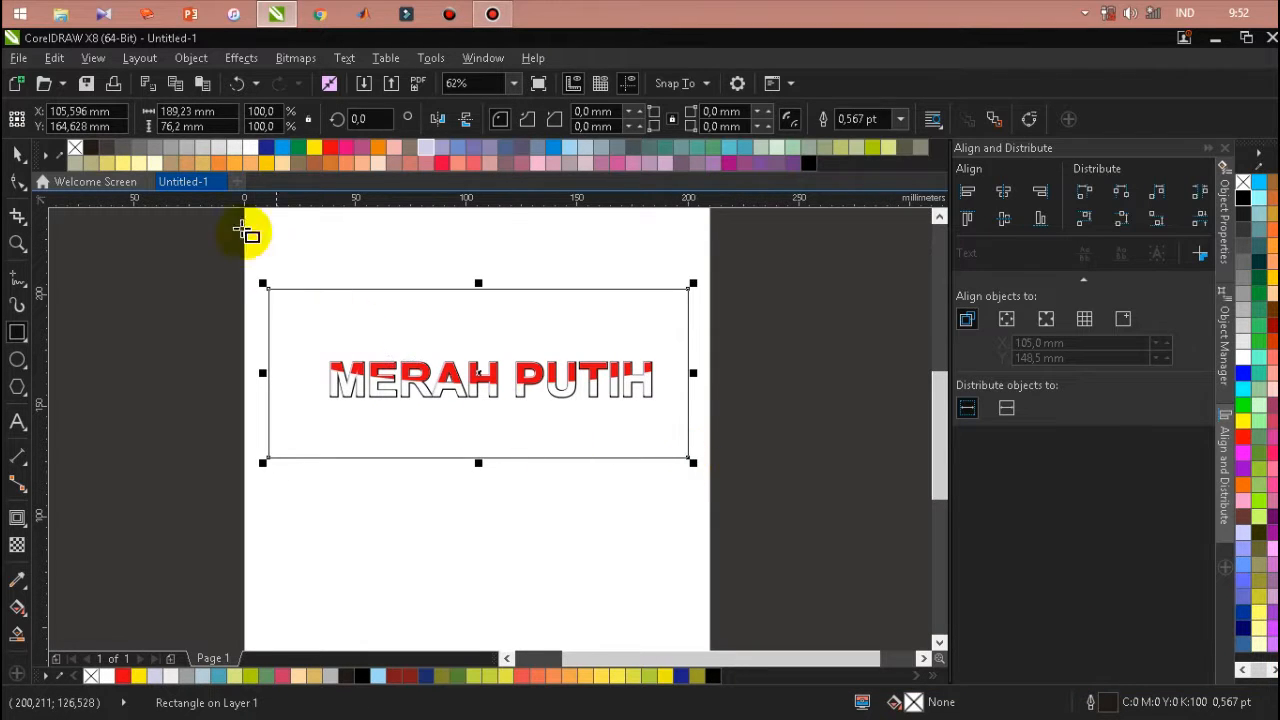
left_click(253, 148)
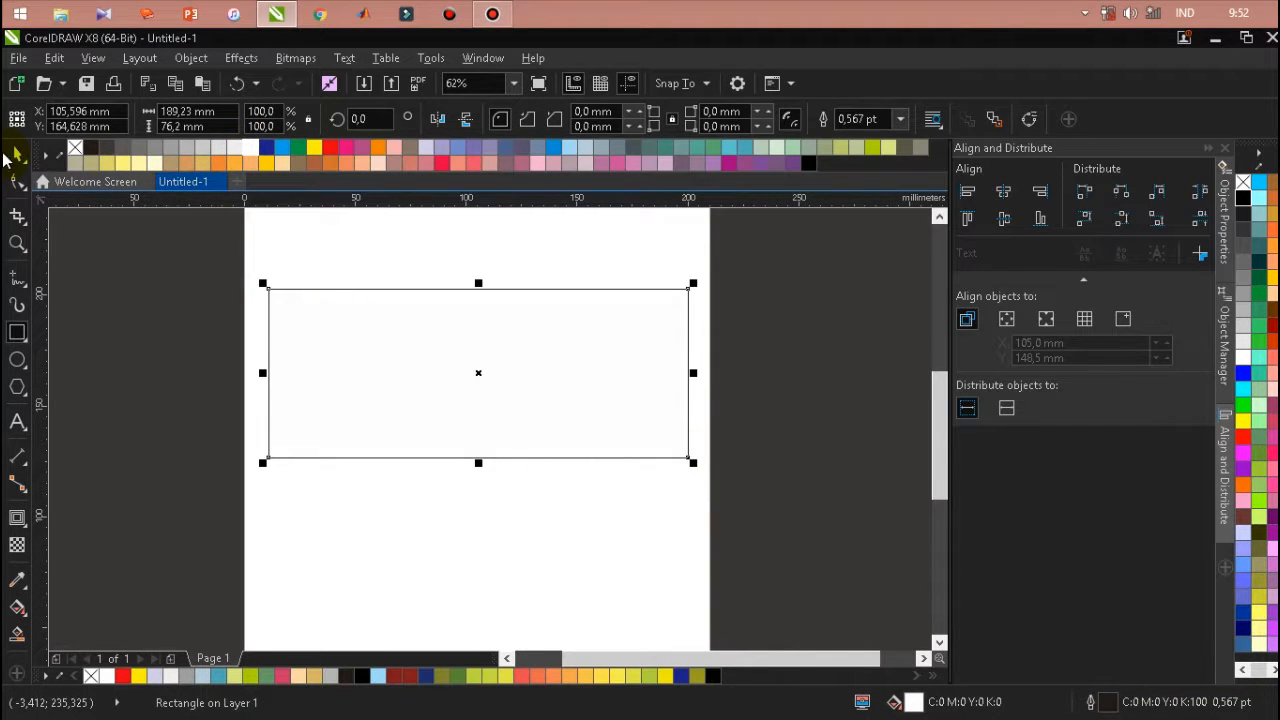
right_click(74, 150)
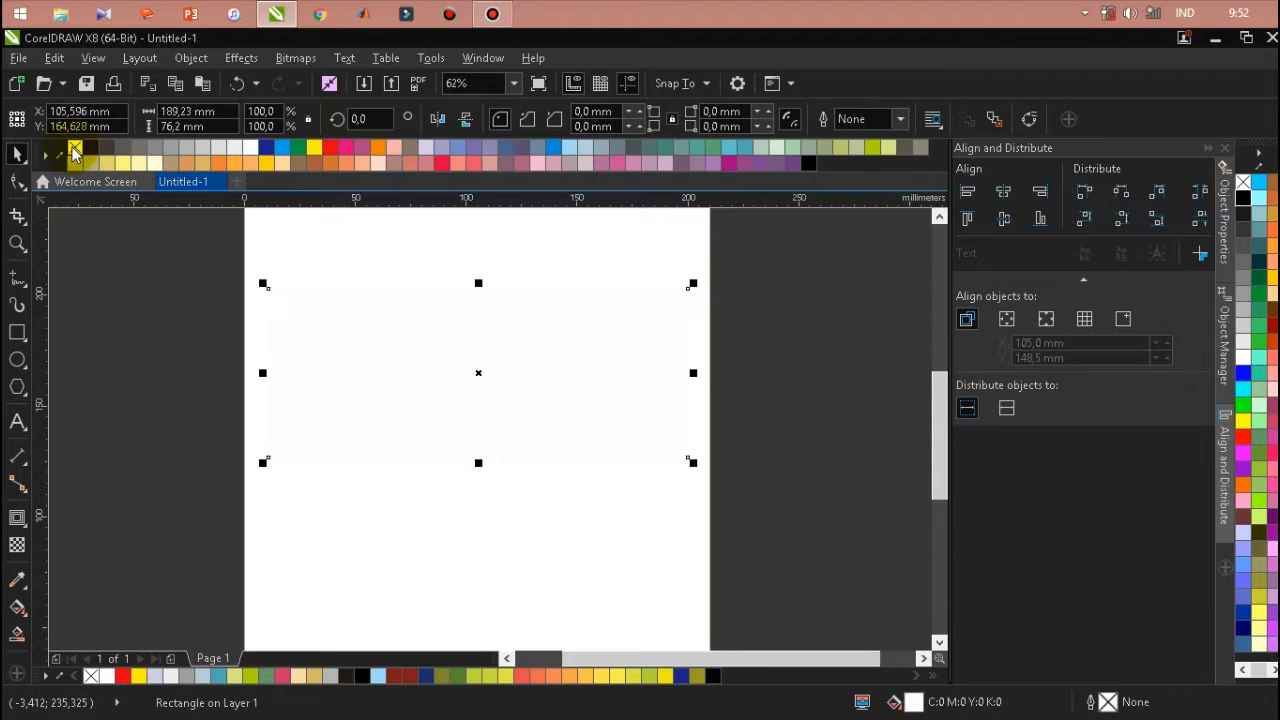
double_click(94, 150)
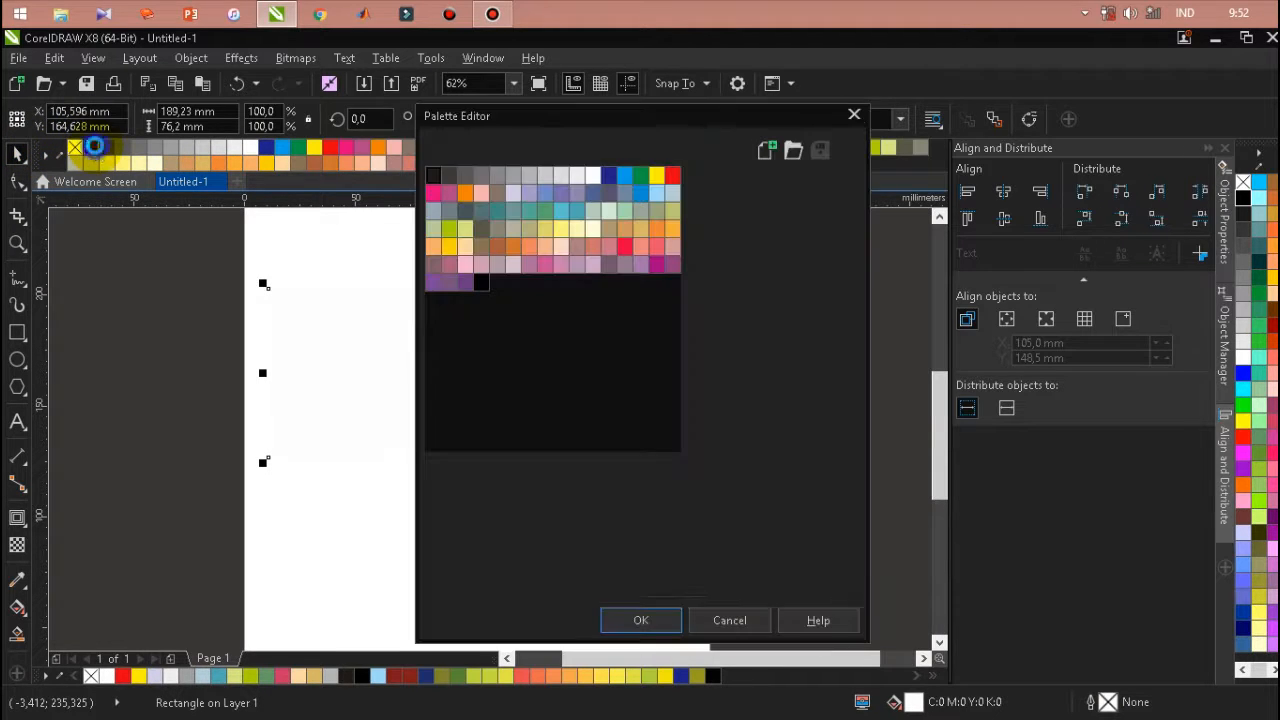
left_click(746, 612)
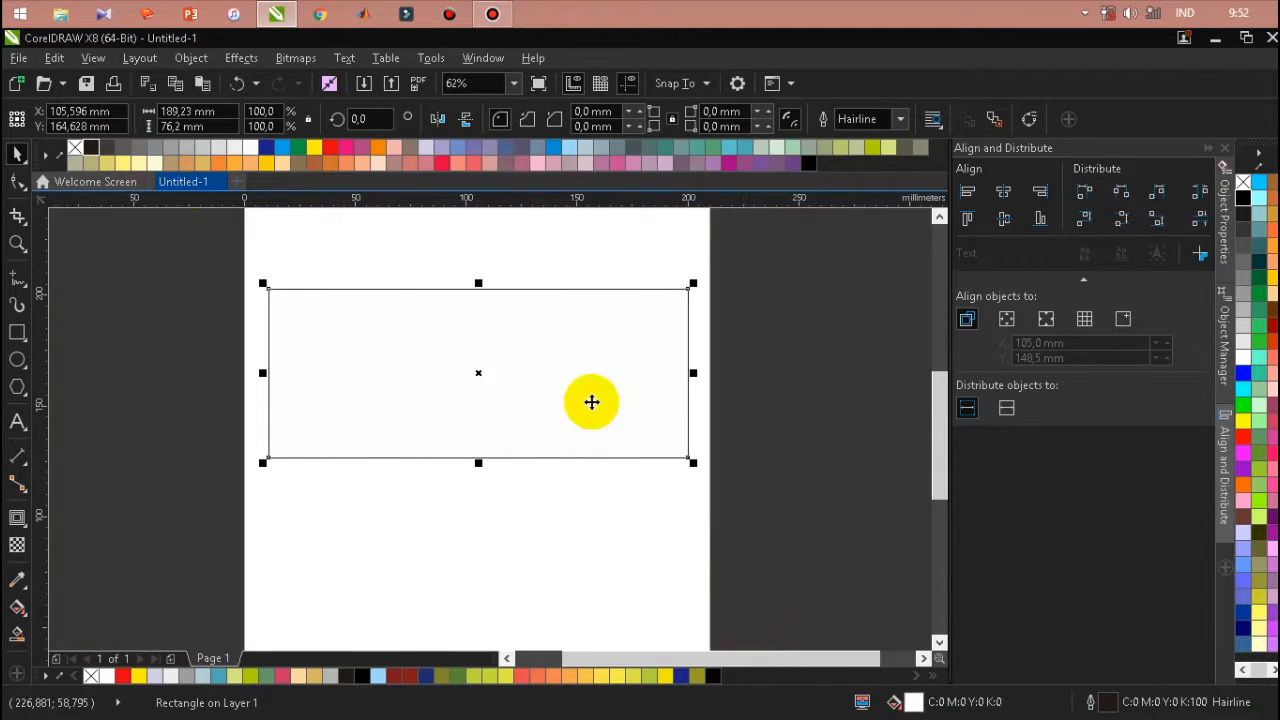
Send the white rectangle to the back so that it lies behind the lettering
right_click(497, 360)
mouse_move(651, 508)
left_click(737, 527)
left_click(752, 400)
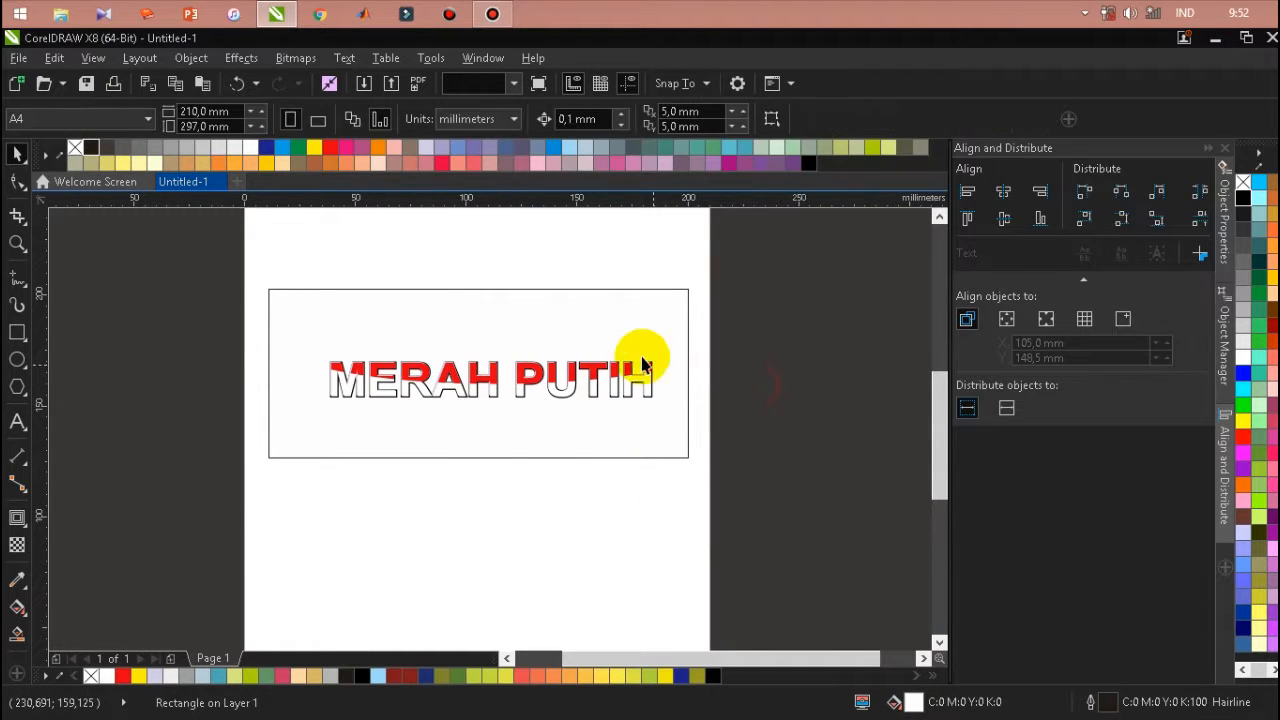
Fill the background rectangle with 20% Black
scroll(645, 370, "up", 3)
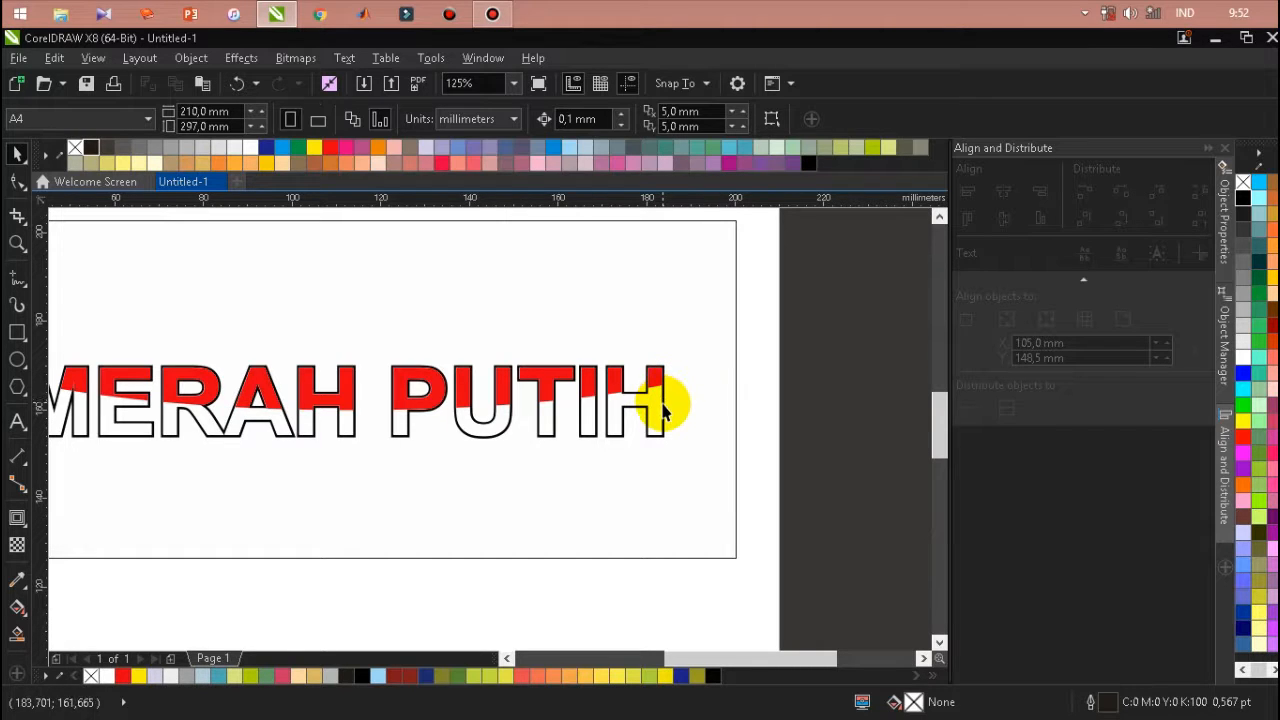
left_click(668, 404)
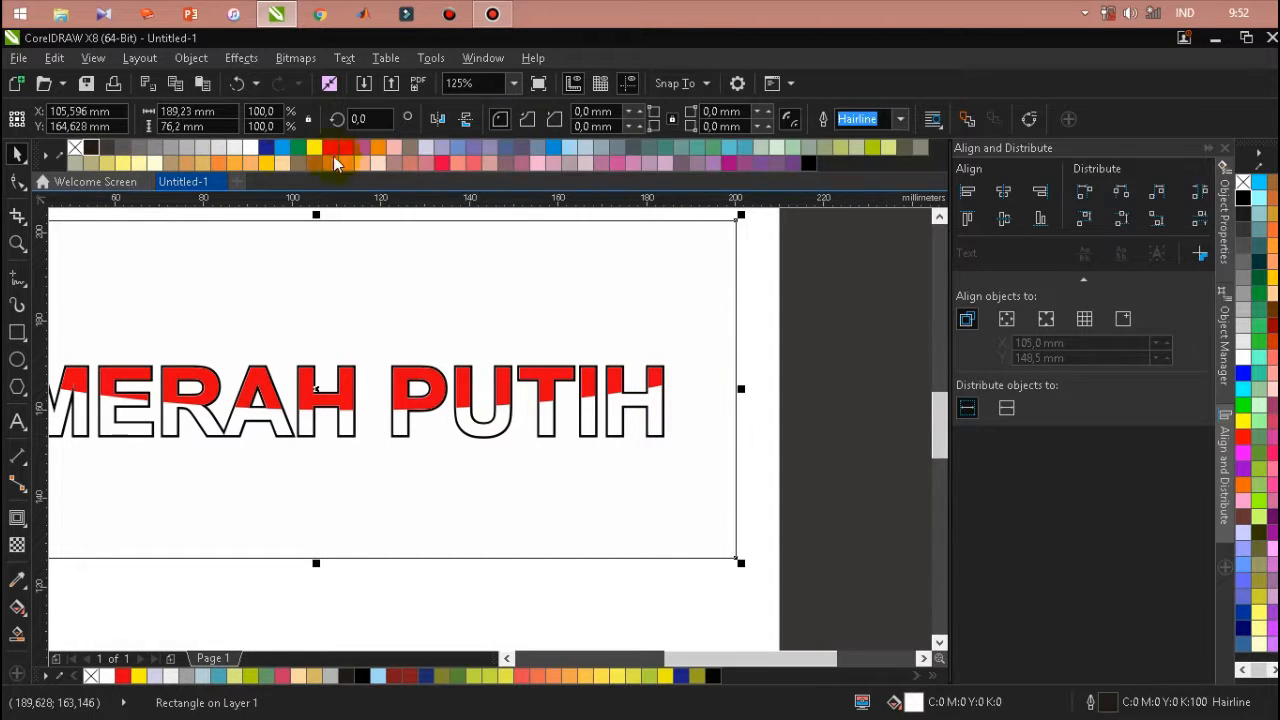
left_click(218, 148)
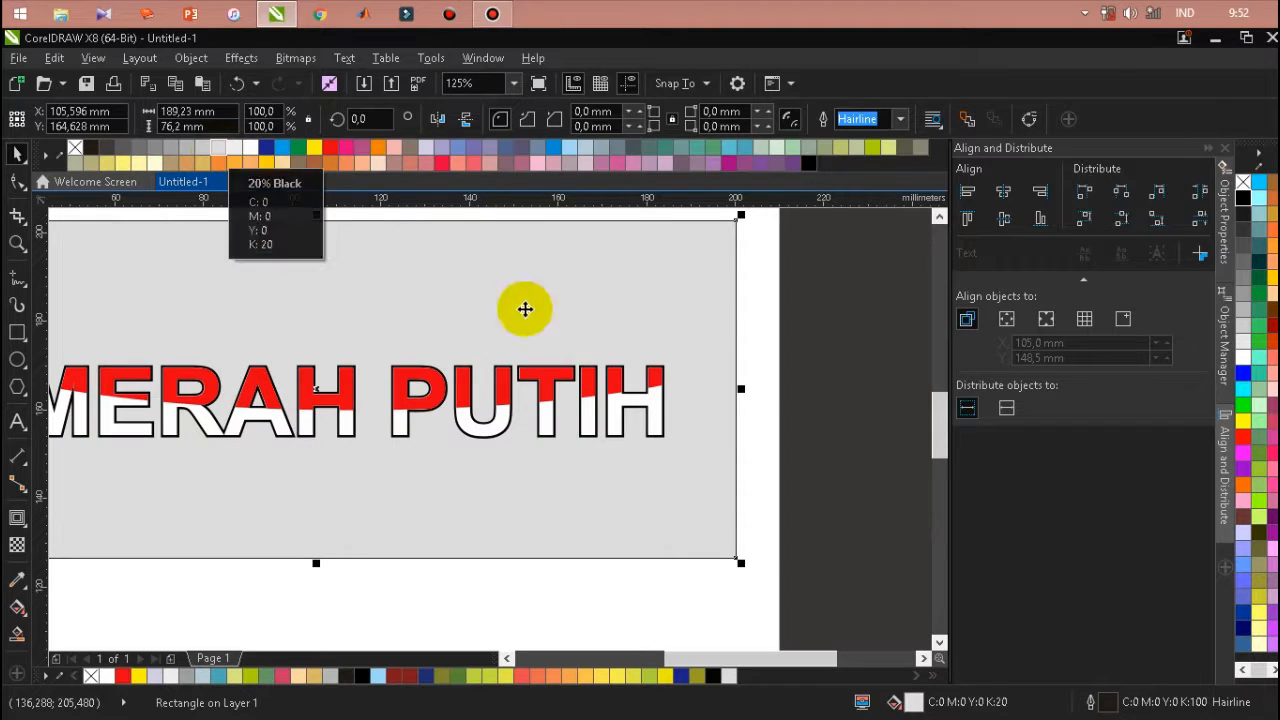
left_click(814, 414)
Select the contour group of the lettering and set its contour offset to 1,04 mm
left_click(660, 415)
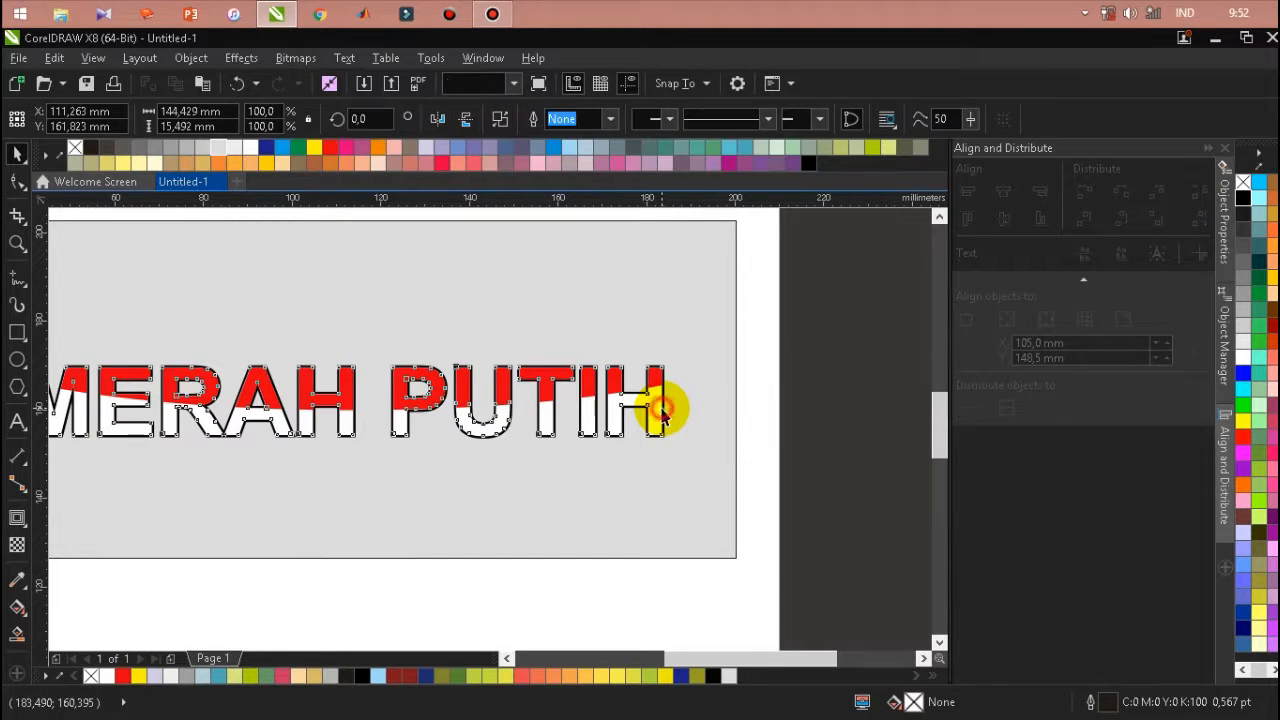
scroll(661, 407, "up", 2)
left_click(780, 425)
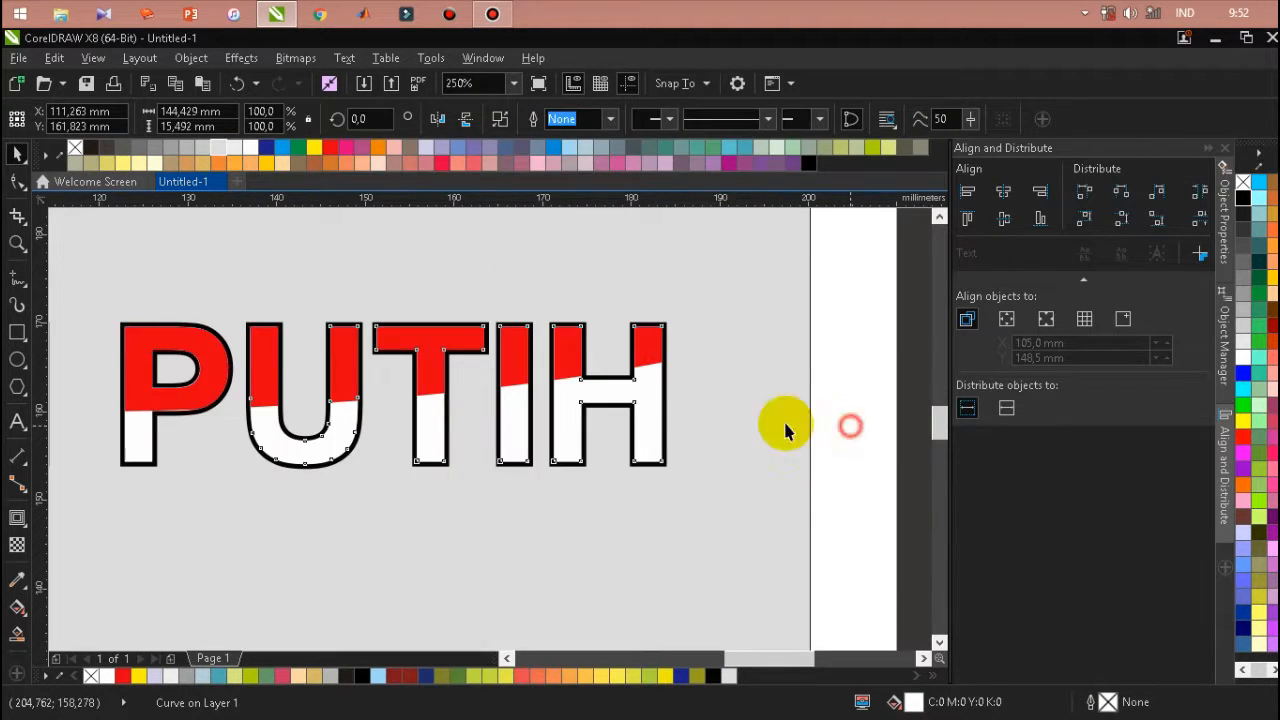
left_click(667, 414)
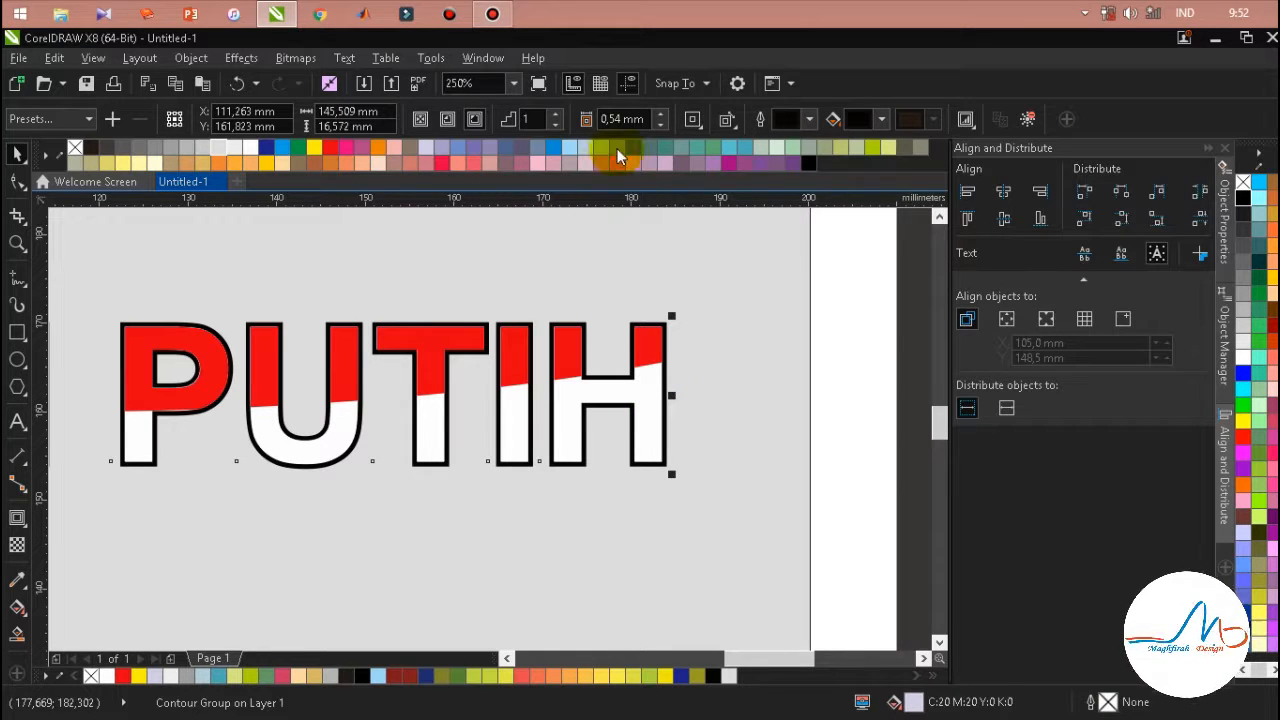
scroll(725, 286, "down", 2)
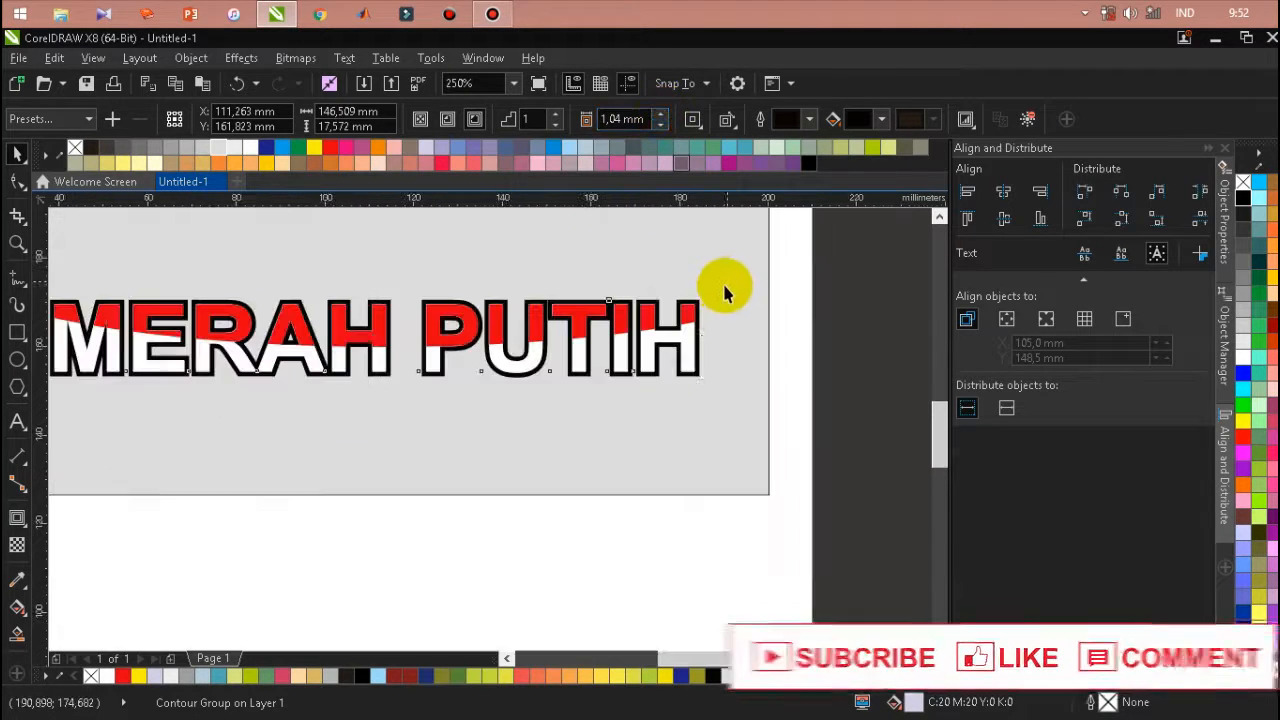
left_click(817, 357)
scroll(672, 437, "down", 2)
scroll(545, 348, "up", 2)
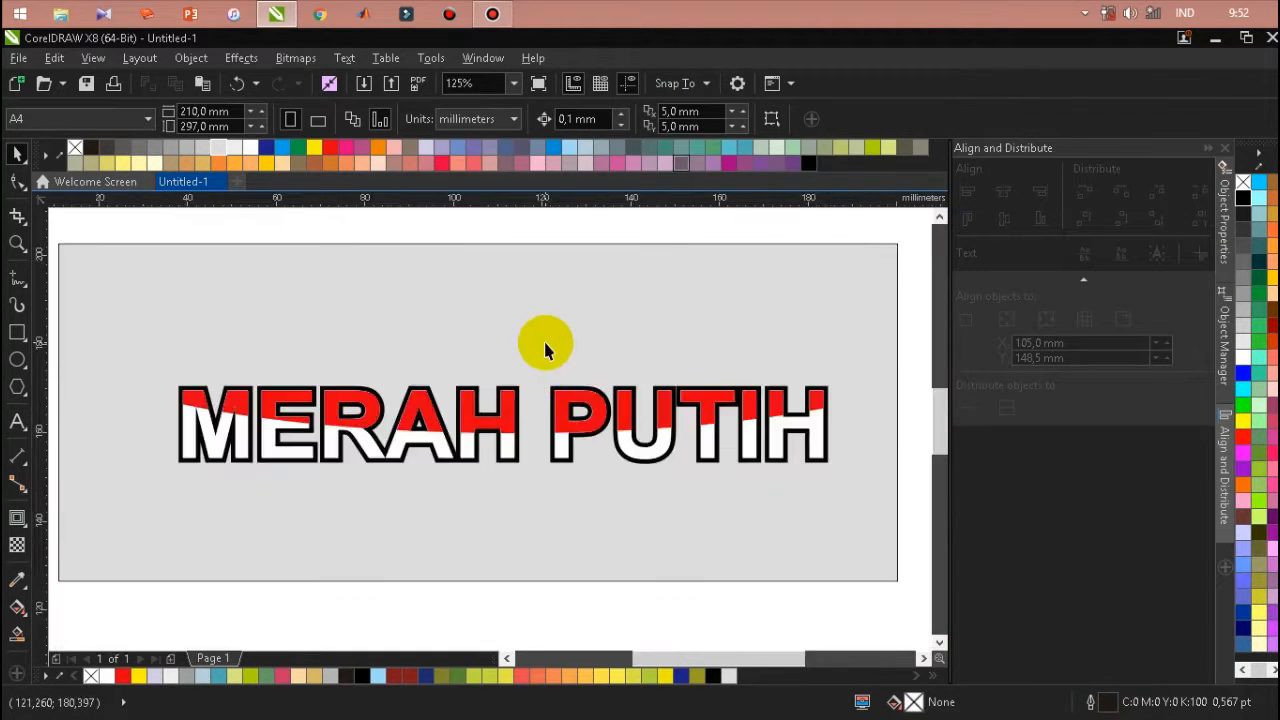
Try a drop shadow cast upward from the red part of the lettering and clear it again
scroll(519, 440, "up", 1)
left_click(517, 417)
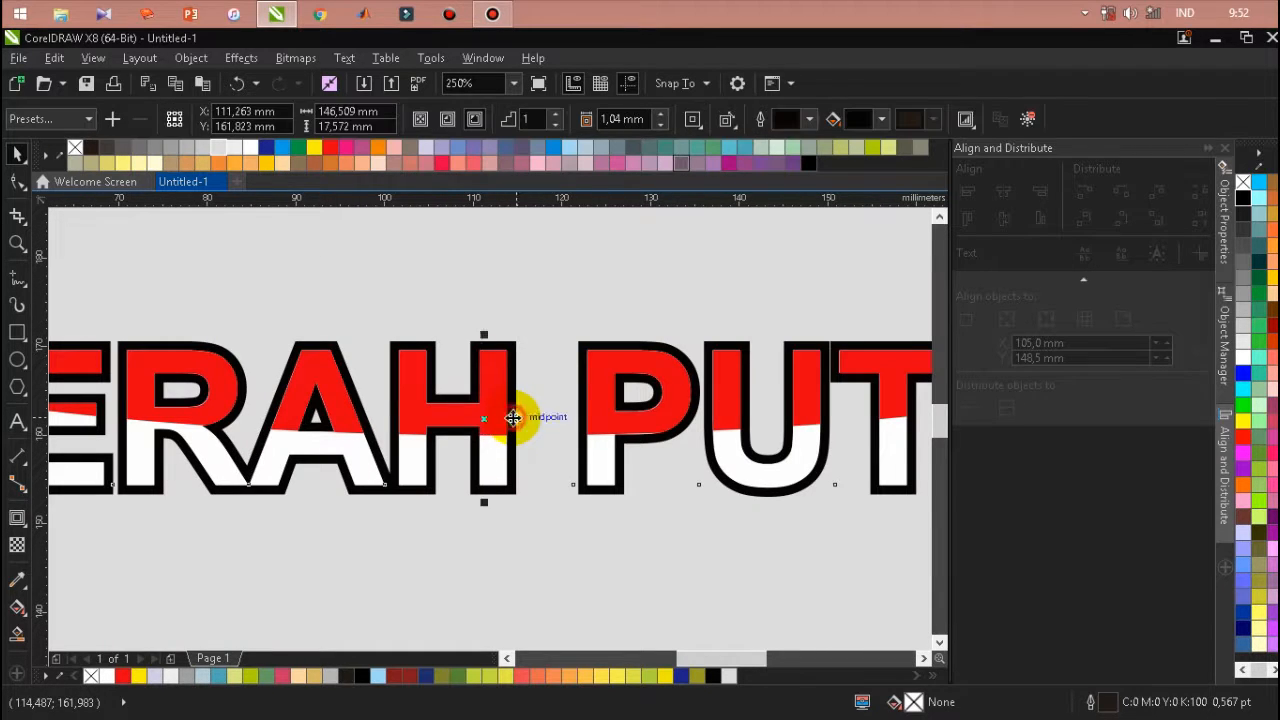
scroll(480, 320, "down", 1)
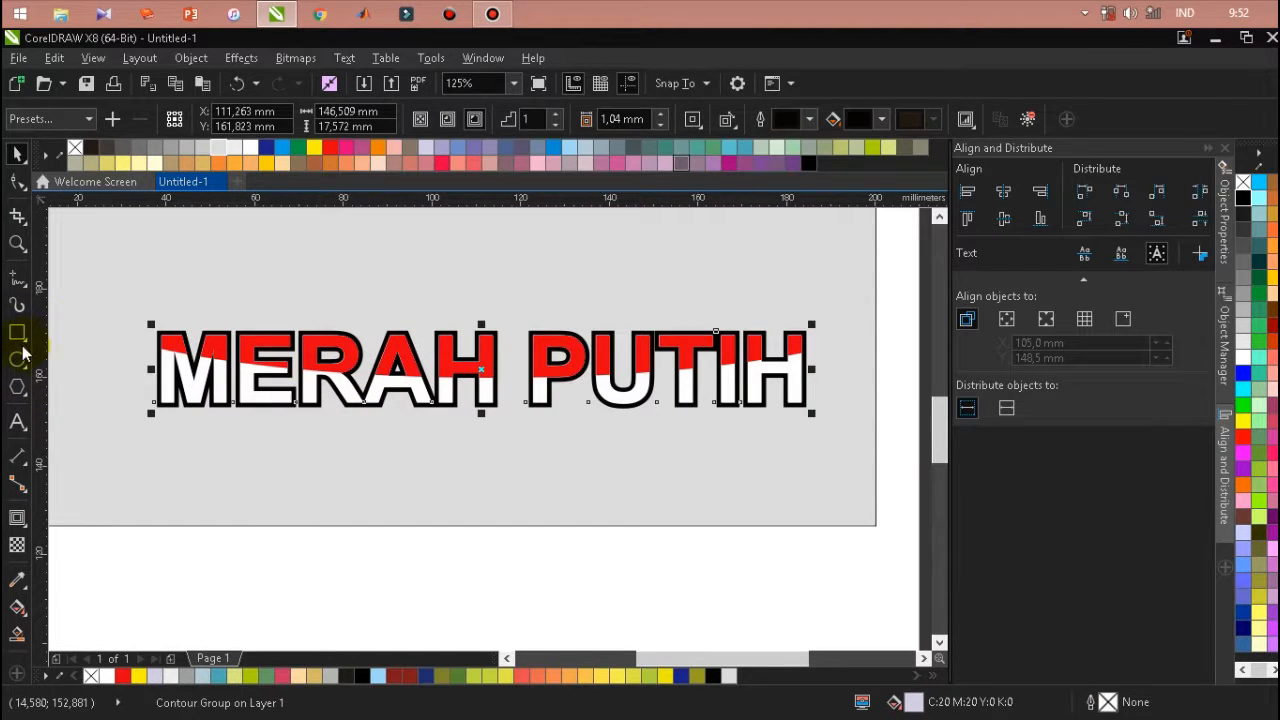
left_click(27, 530)
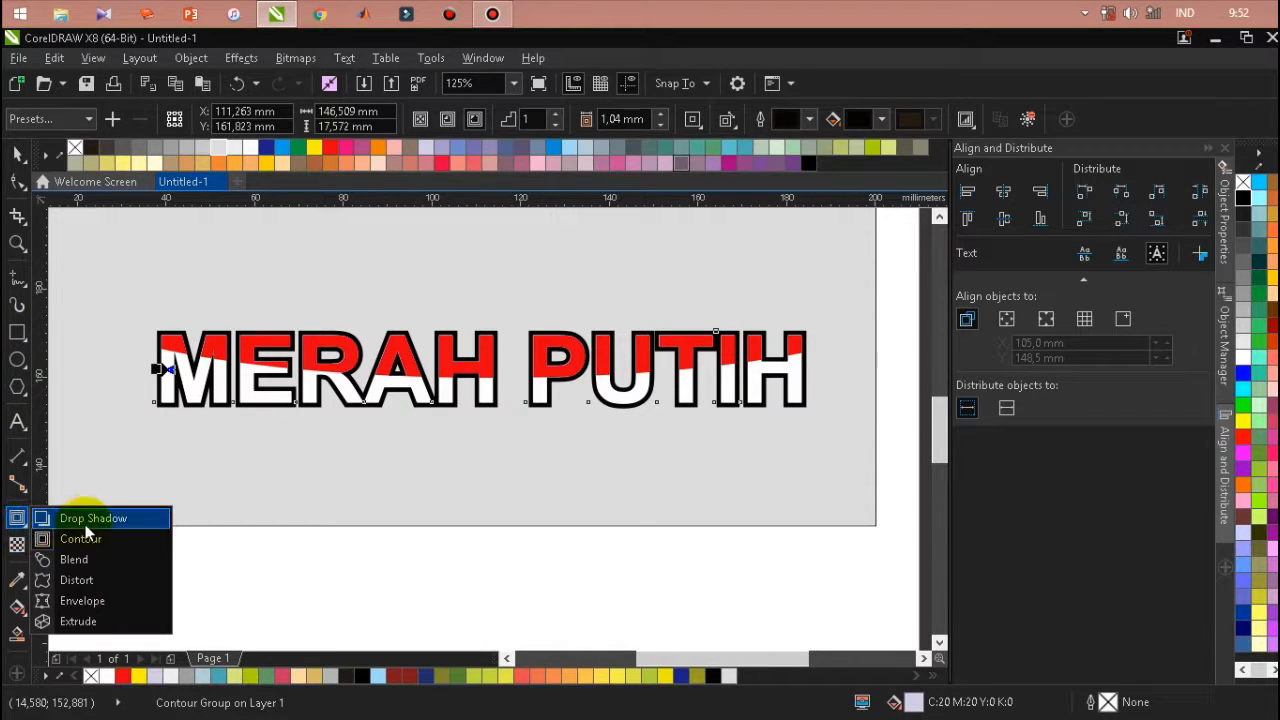
left_click(86, 516)
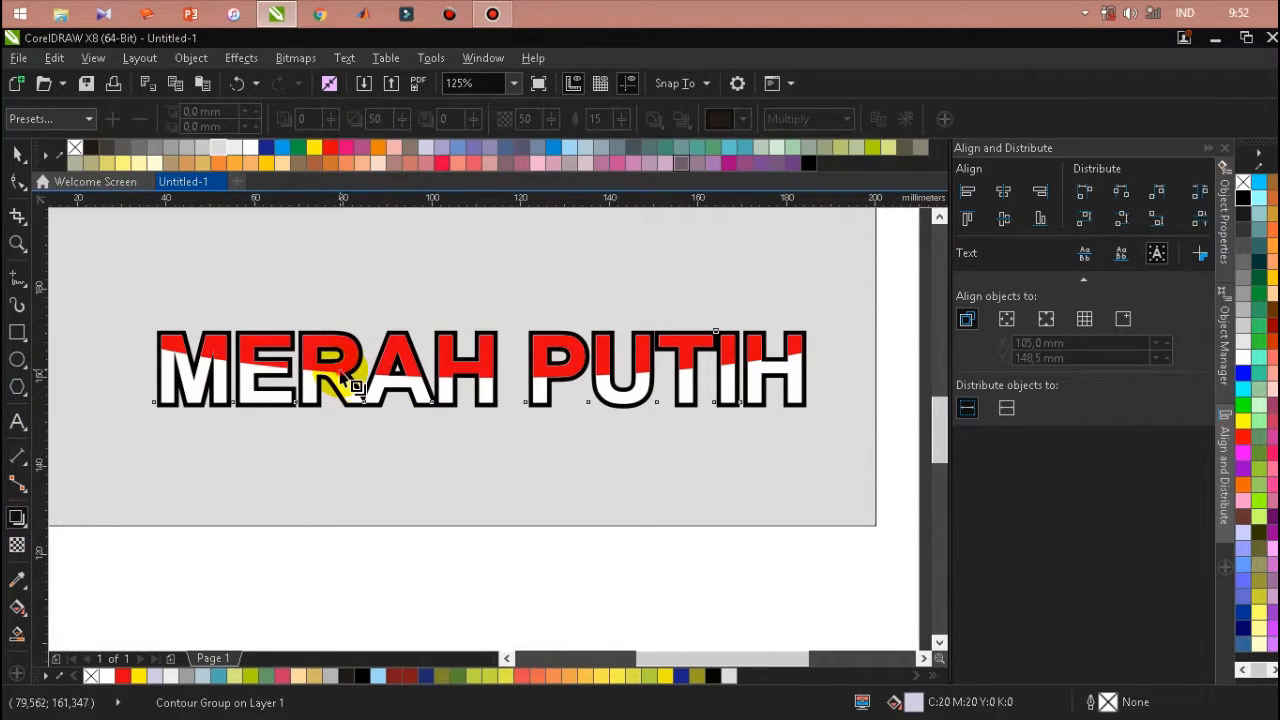
left_click(613, 383)
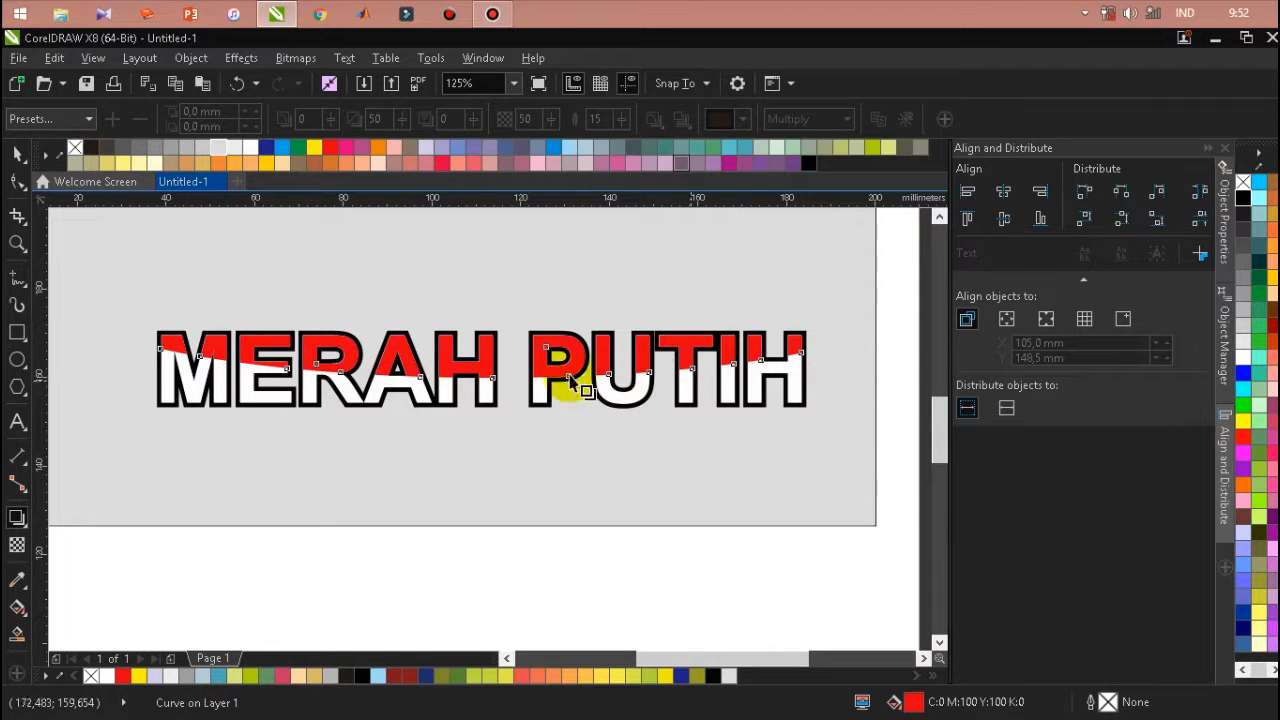
left_click_drag(471, 391, 486, 293)
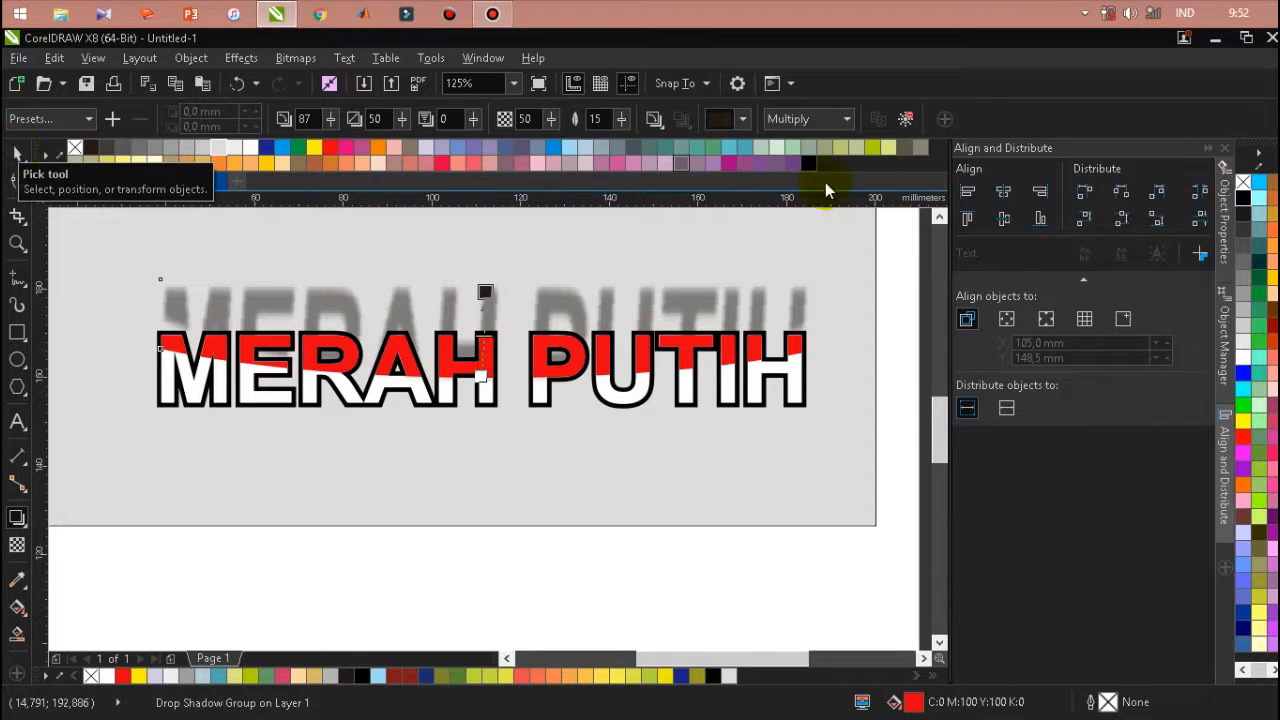
left_click(910, 120)
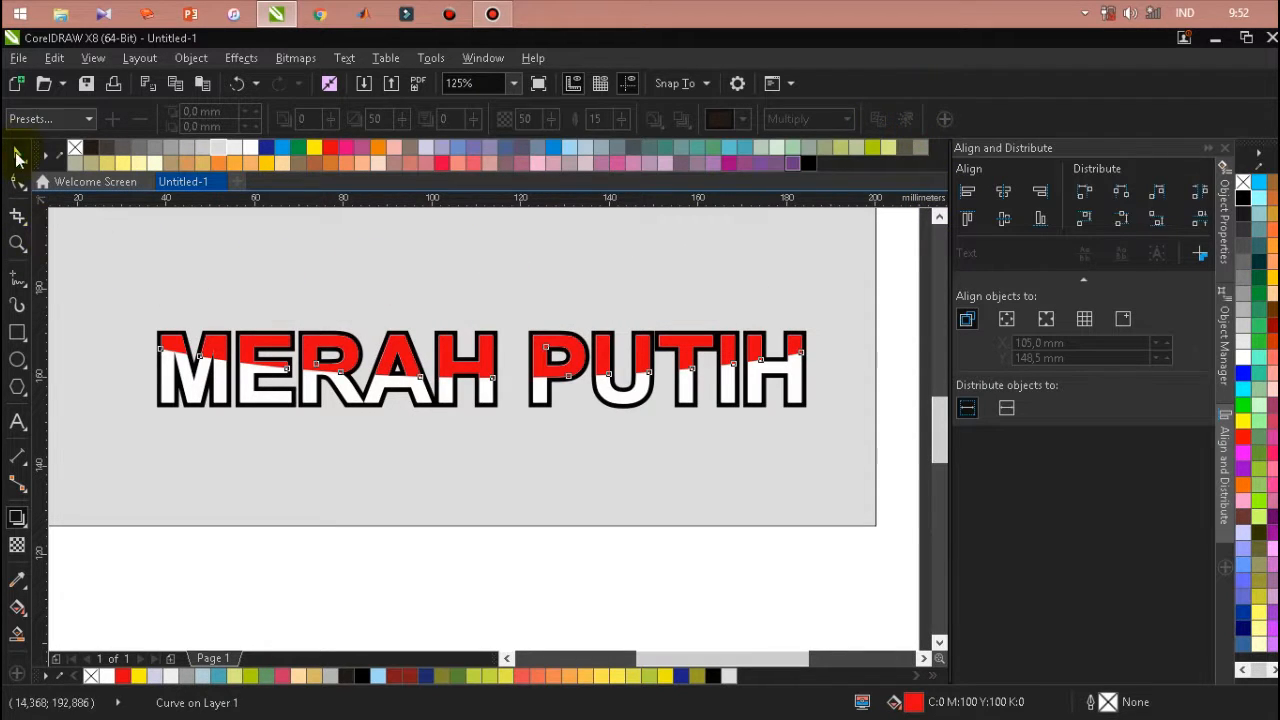
left_click(17, 153)
left_click(155, 400)
scroll(155, 400, "up", 2)
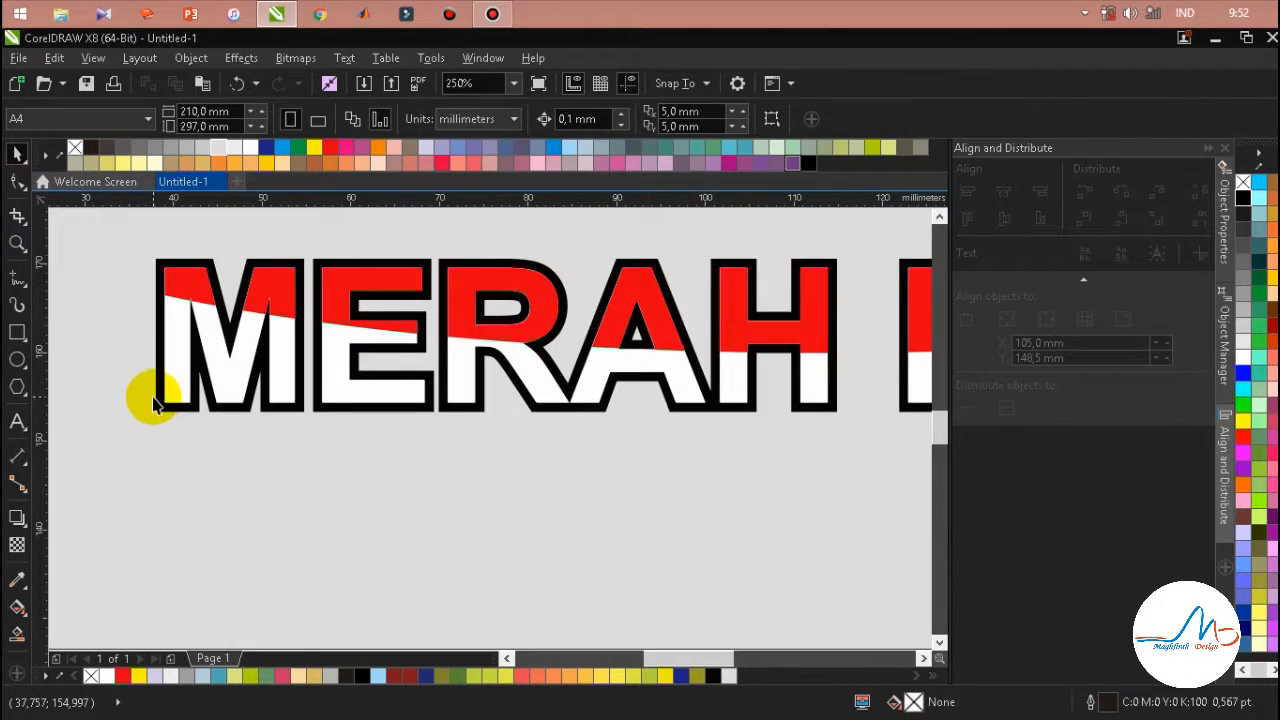
mouse_move(158, 410)
left_mouse_down()
mouse_move(157, 509)
mouse_move(160, 410)
left_mouse_up()
scroll(194, 429, "down", 2)
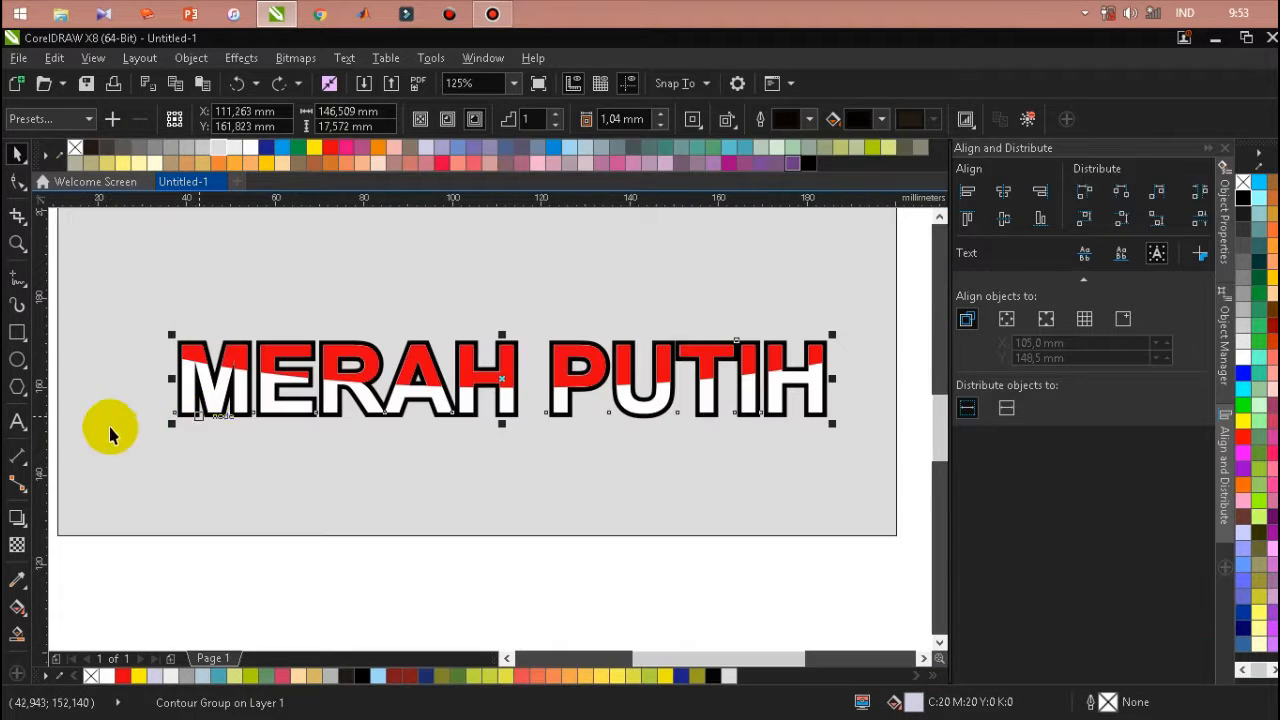
left_click(17, 518)
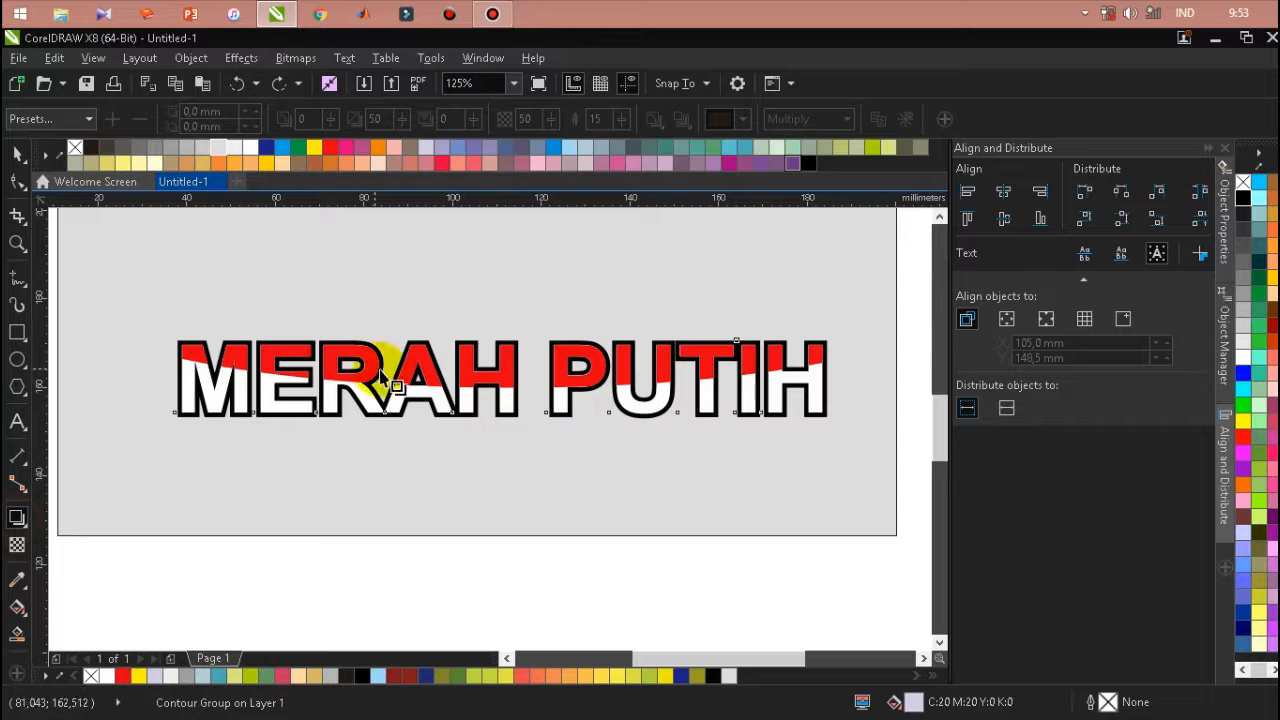
left_click(737, 378)
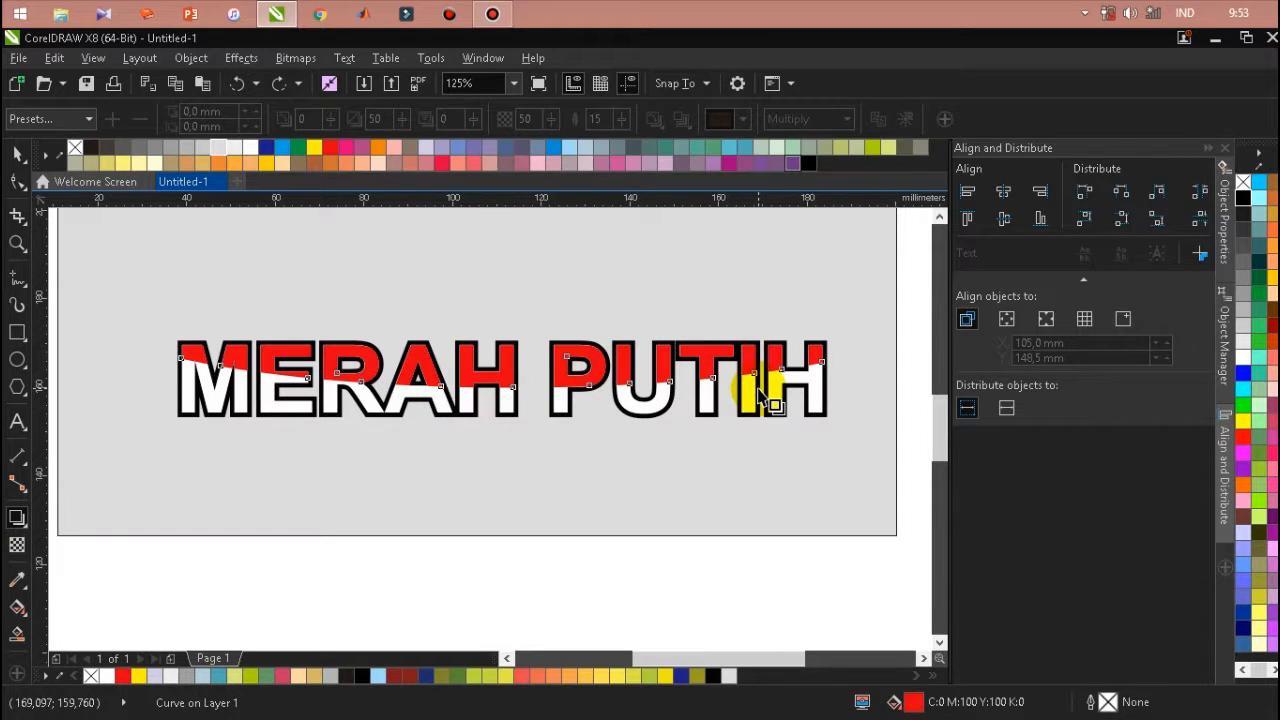
left_click(301, 424)
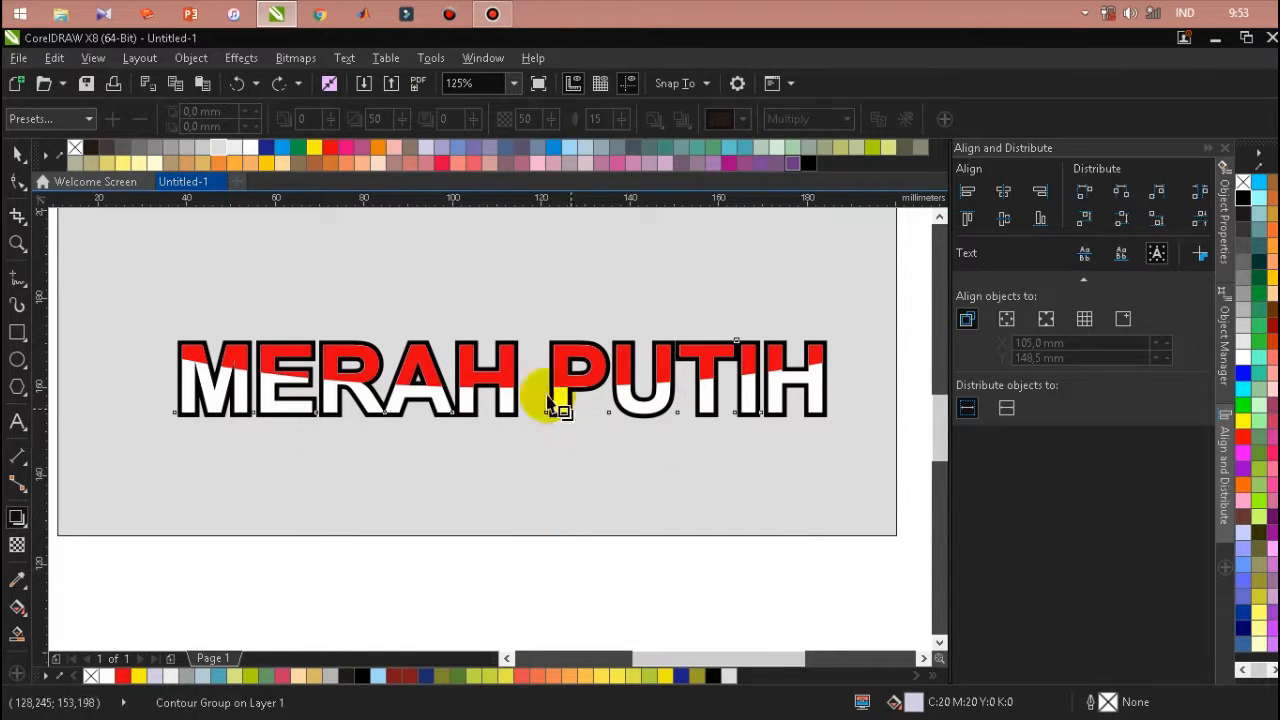
Select the contour group of the lettering and bring it to the front of the page
left_click(16, 155)
left_click(537, 385)
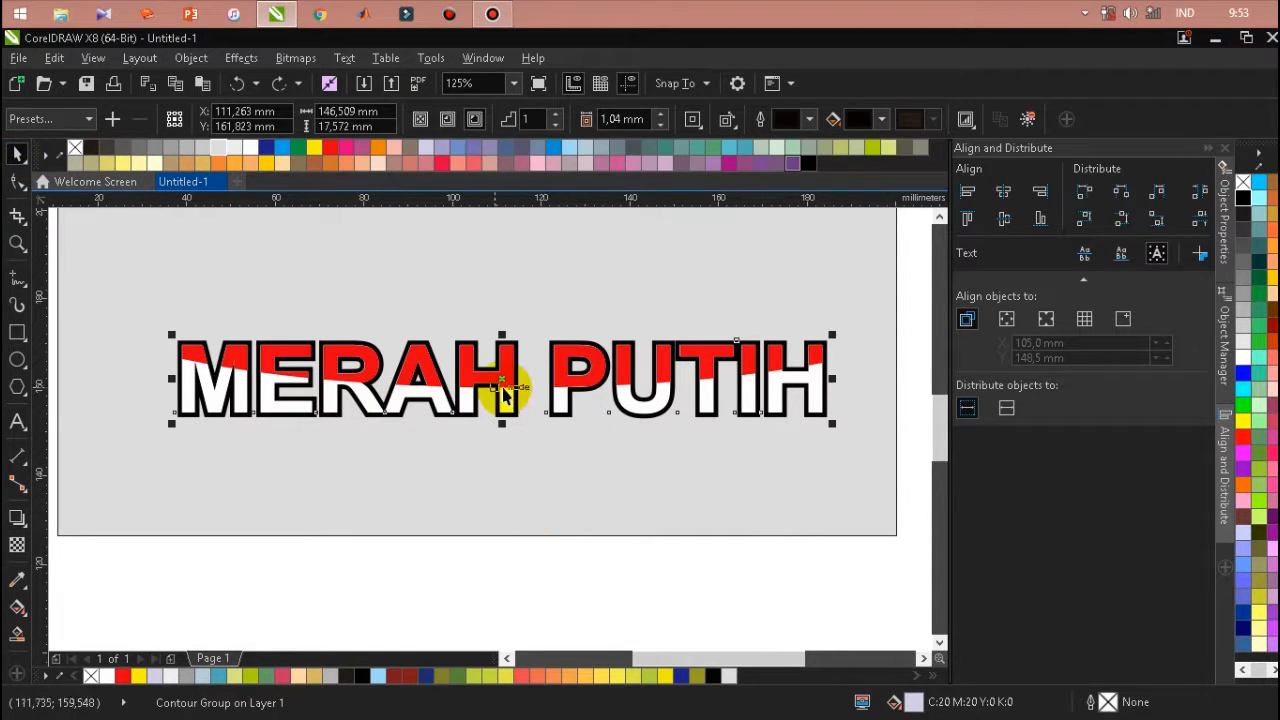
right_click(507, 380)
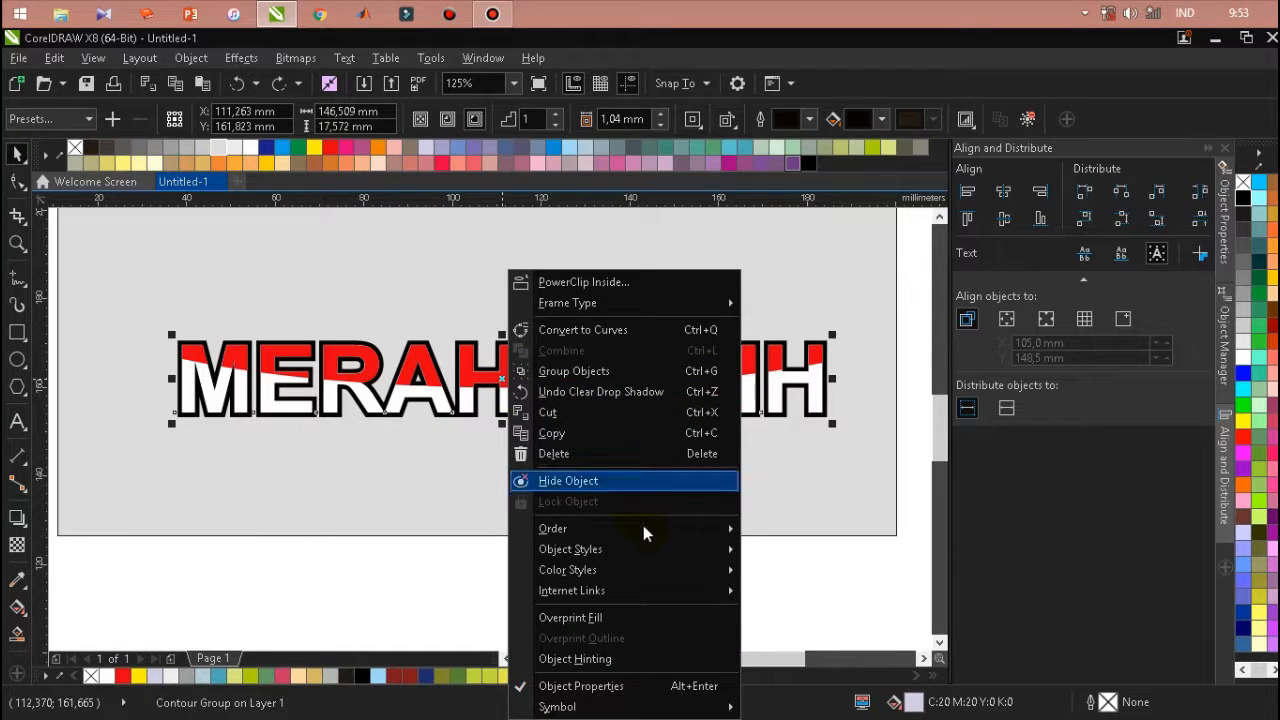
mouse_move(650, 537)
left_click(779, 522)
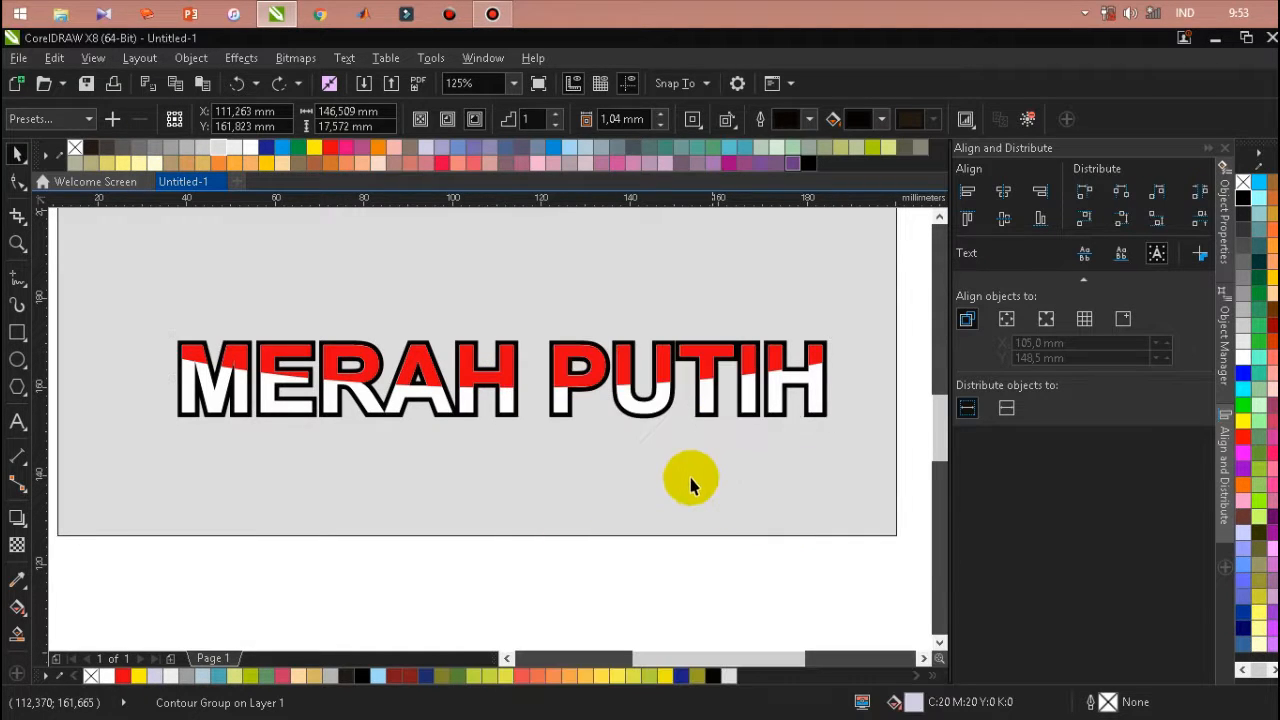
Cast a drop shadow from the contoured text towards its right side, offset about 2.8 mm horizontally
left_click(443, 449)
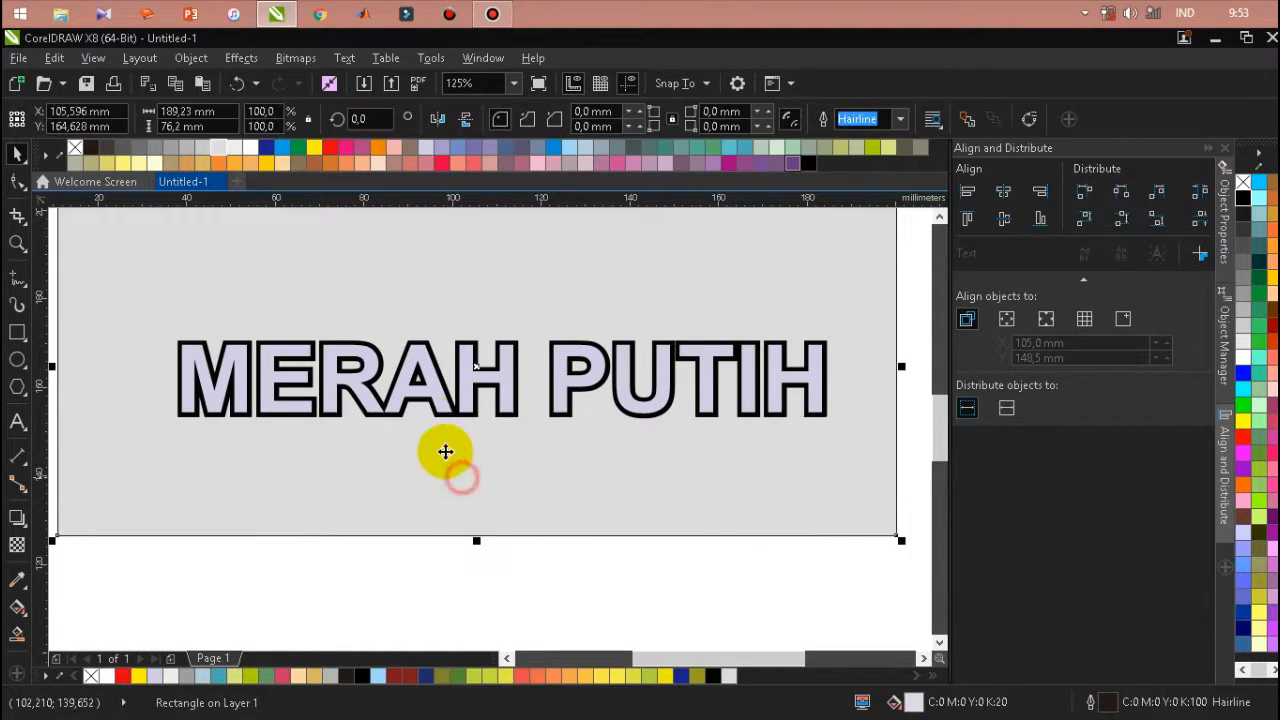
left_click(472, 392)
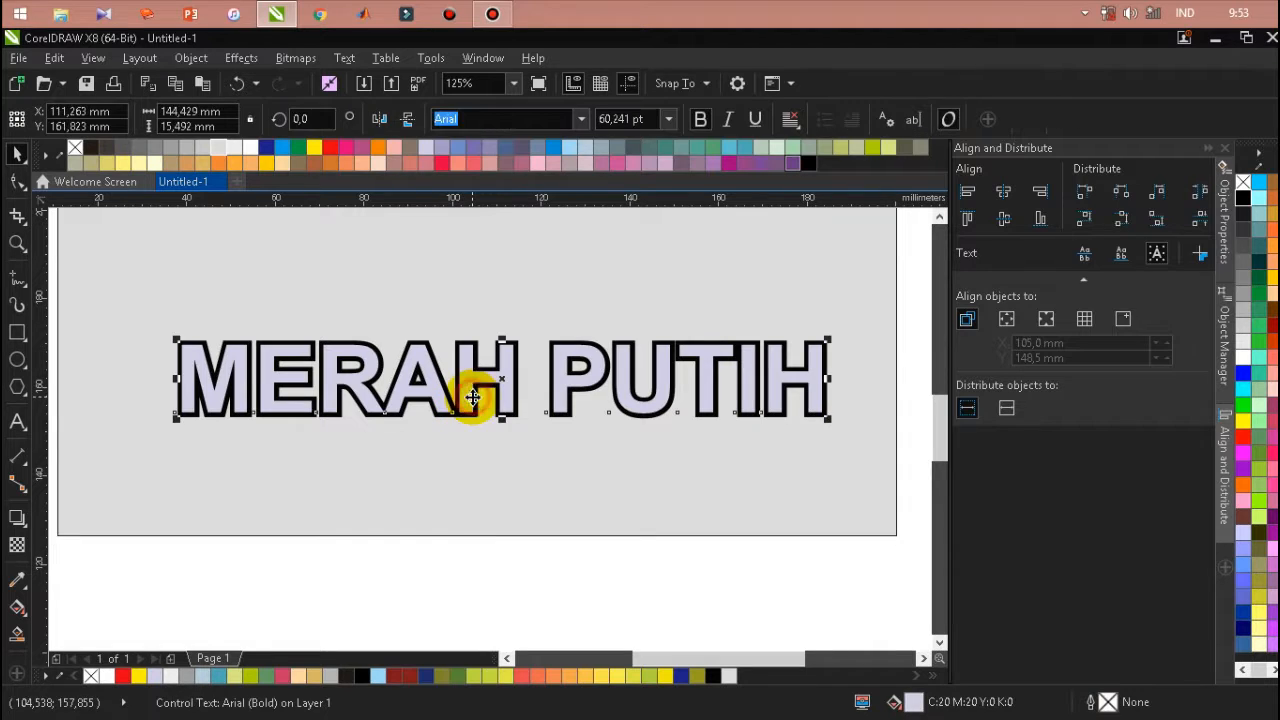
left_click(17, 518)
left_click_drag(472, 392, 833, 388)
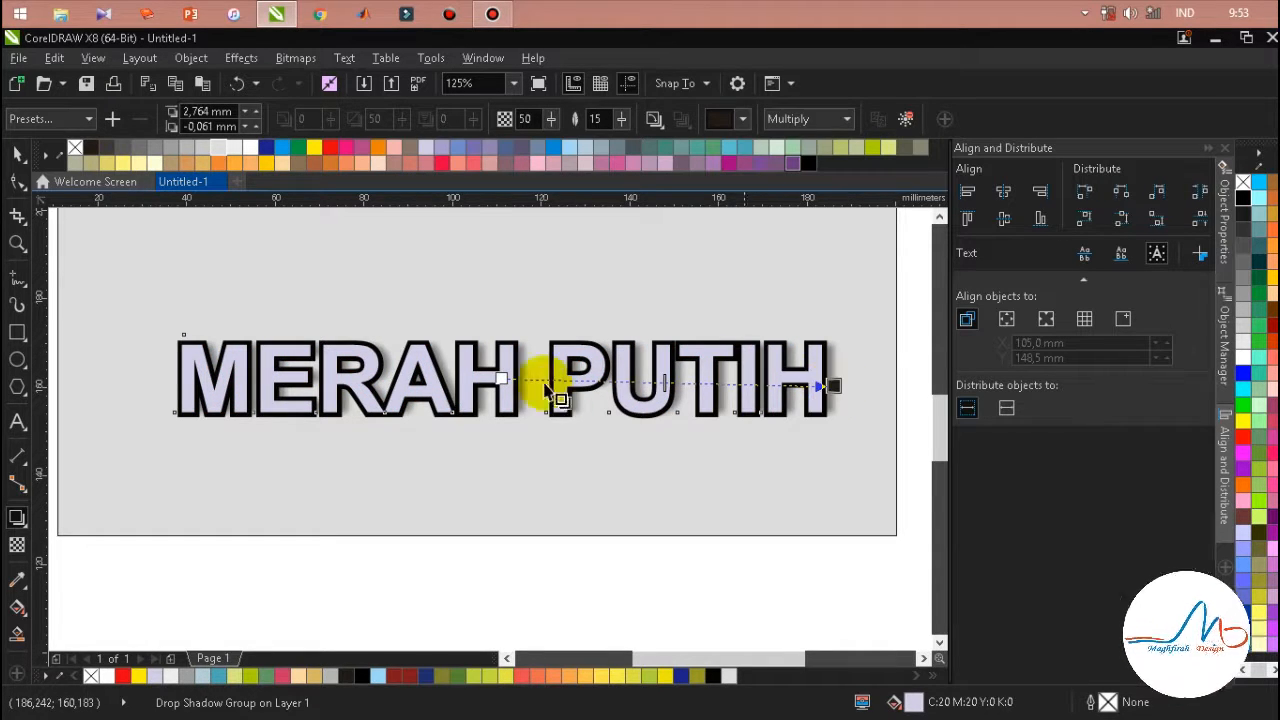
Fine-tune the lettering's drop shadow to a horizontal offset of about 3.1 mm
scroll(830, 395, "up", 3)
mouse_move(822, 413)
left_mouse_down()
mouse_move(840, 411)
mouse_move(830, 414)
left_mouse_up()
scroll(796, 386, "down", 3)
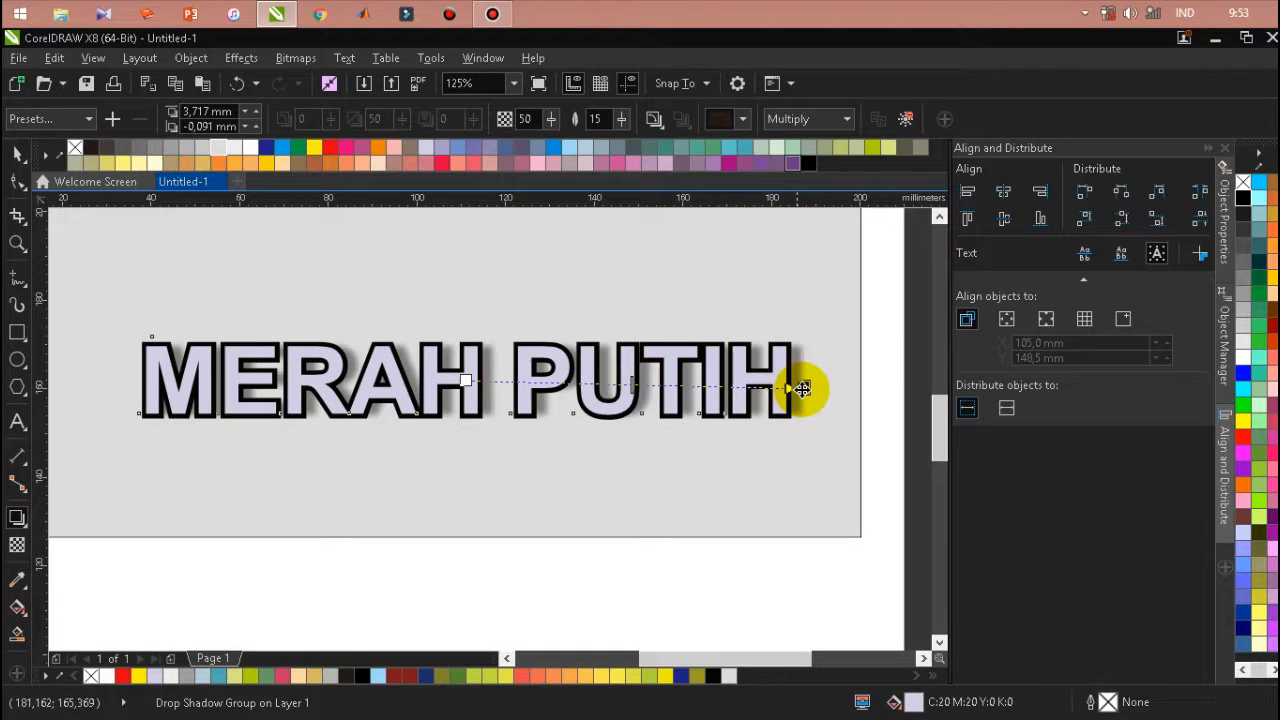
scroll(804, 390, "up", 5)
left_click_drag(791, 401, 789, 400)
scroll(789, 400, "down", 2)
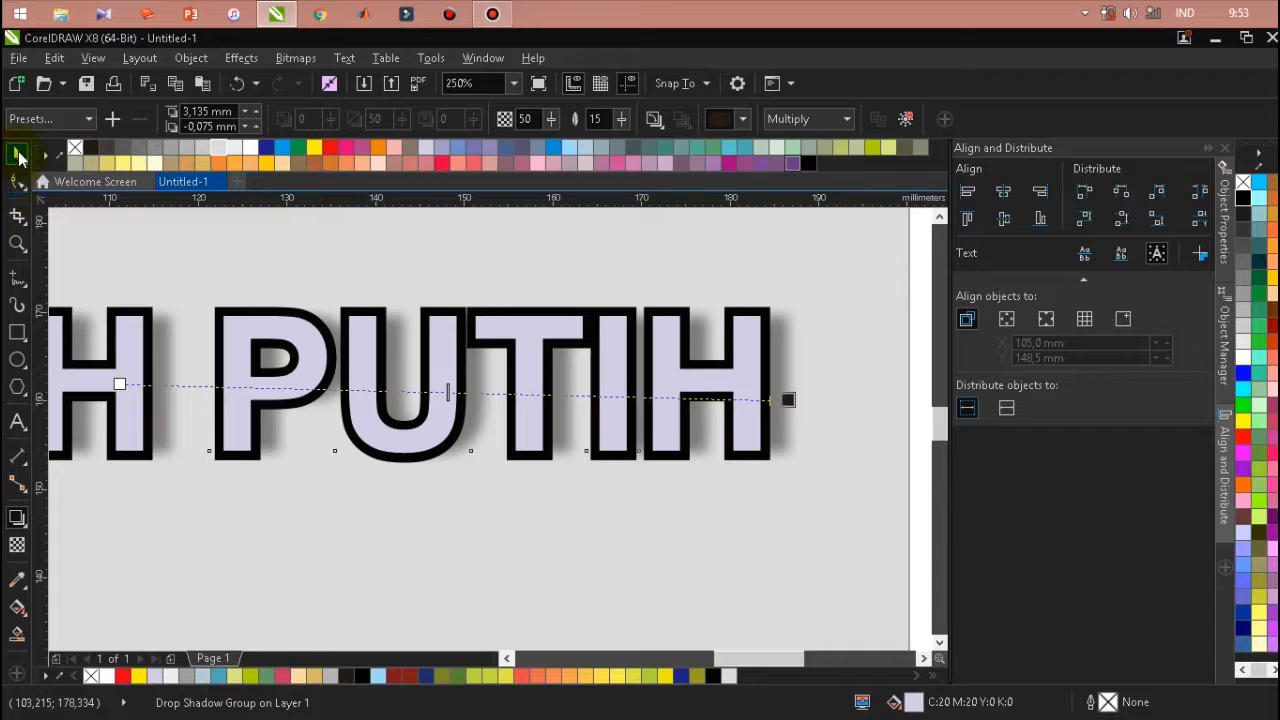
scroll(504, 316, "down", 1)
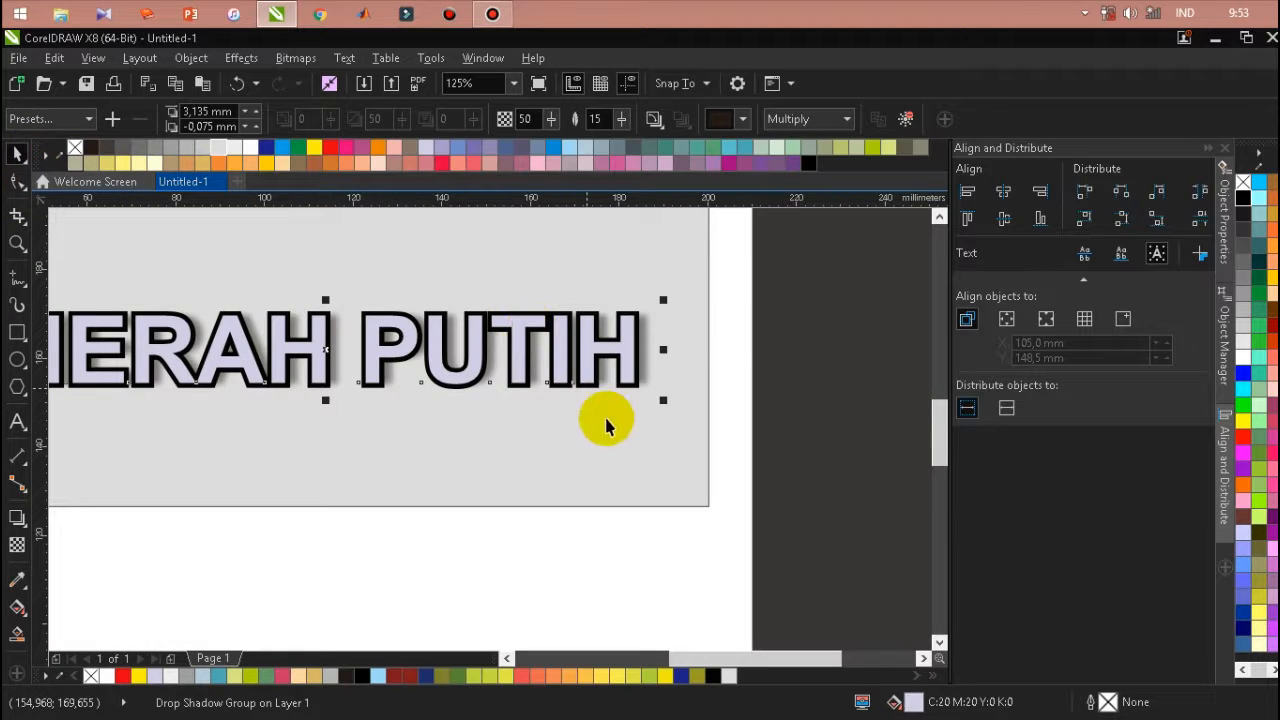
Send the shadowed contour text to the back of the page, followed by the grey background rectangle
right_click(582, 359)
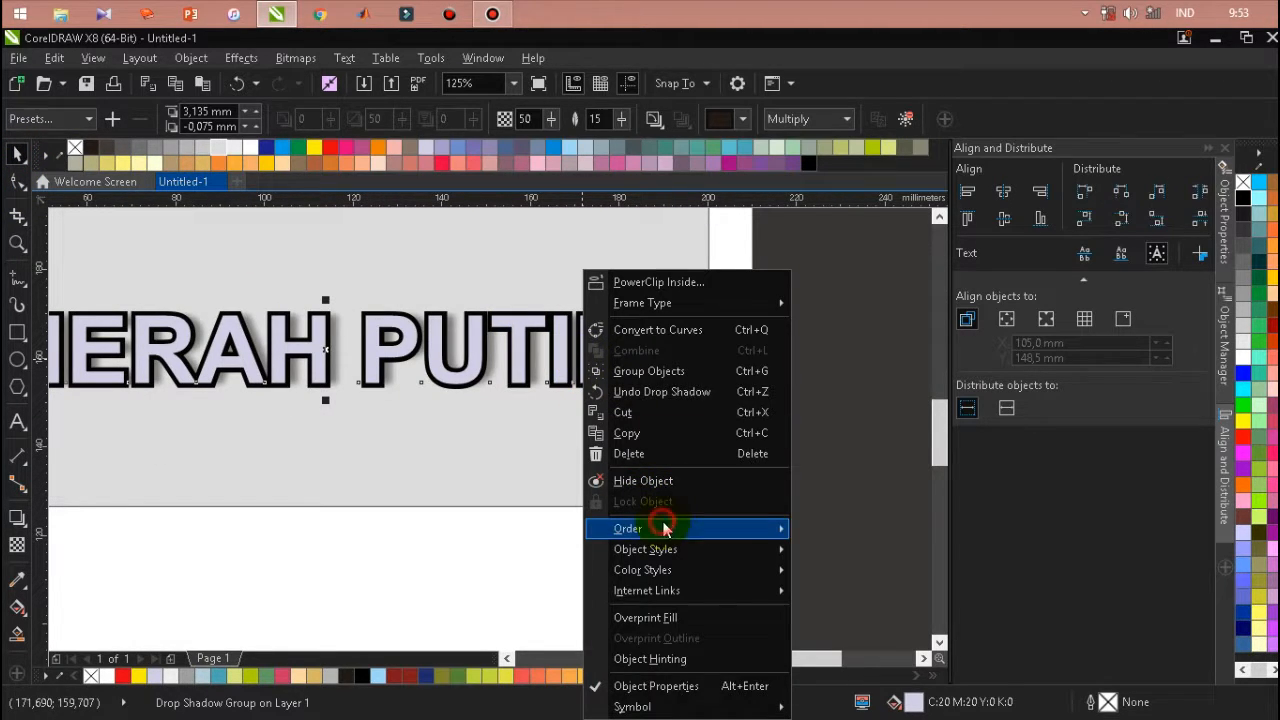
left_click(858, 540)
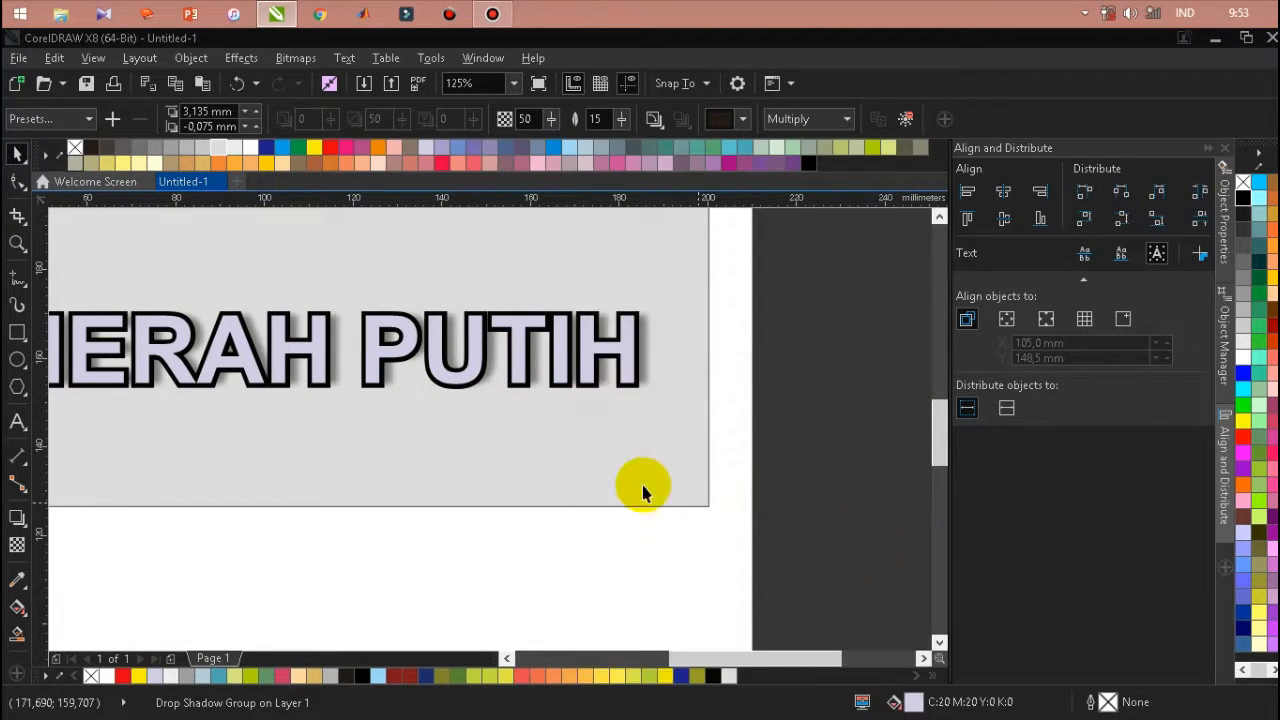
right_click(549, 455)
mouse_move(697, 510)
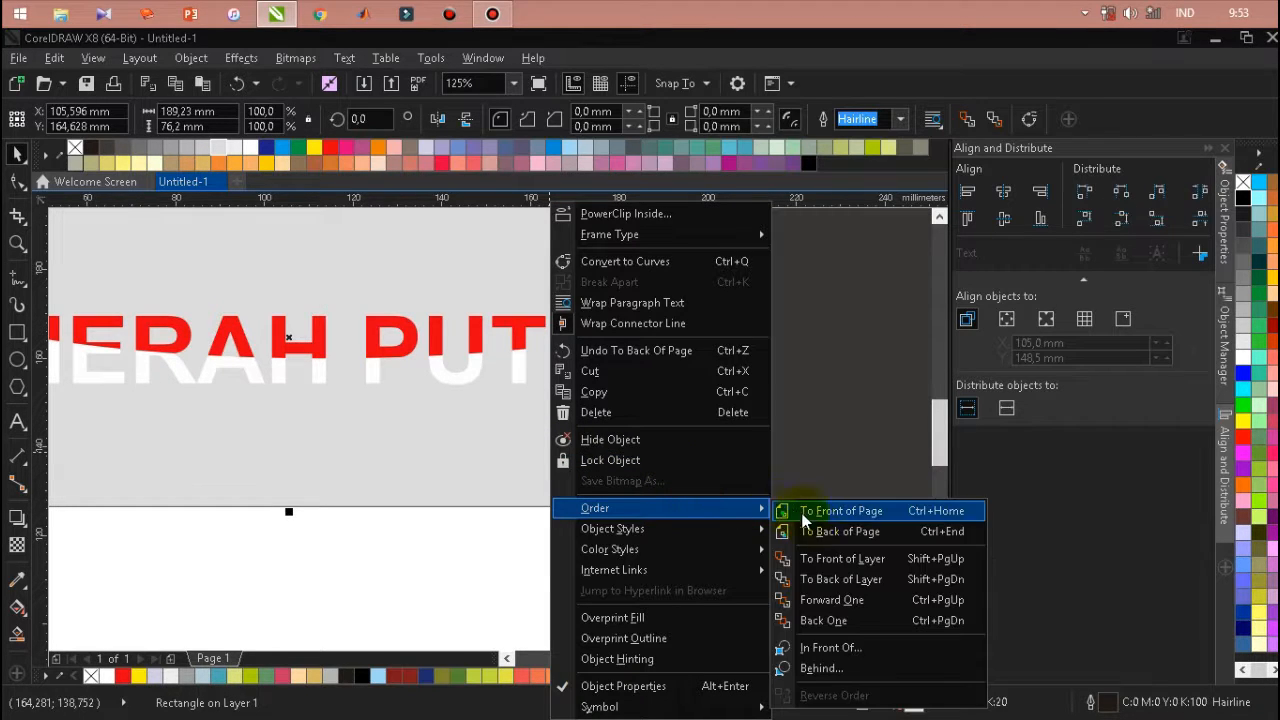
left_click(810, 528)
left_click(766, 466)
scroll(770, 460, "down", 2)
scroll(509, 423, "up", 2)
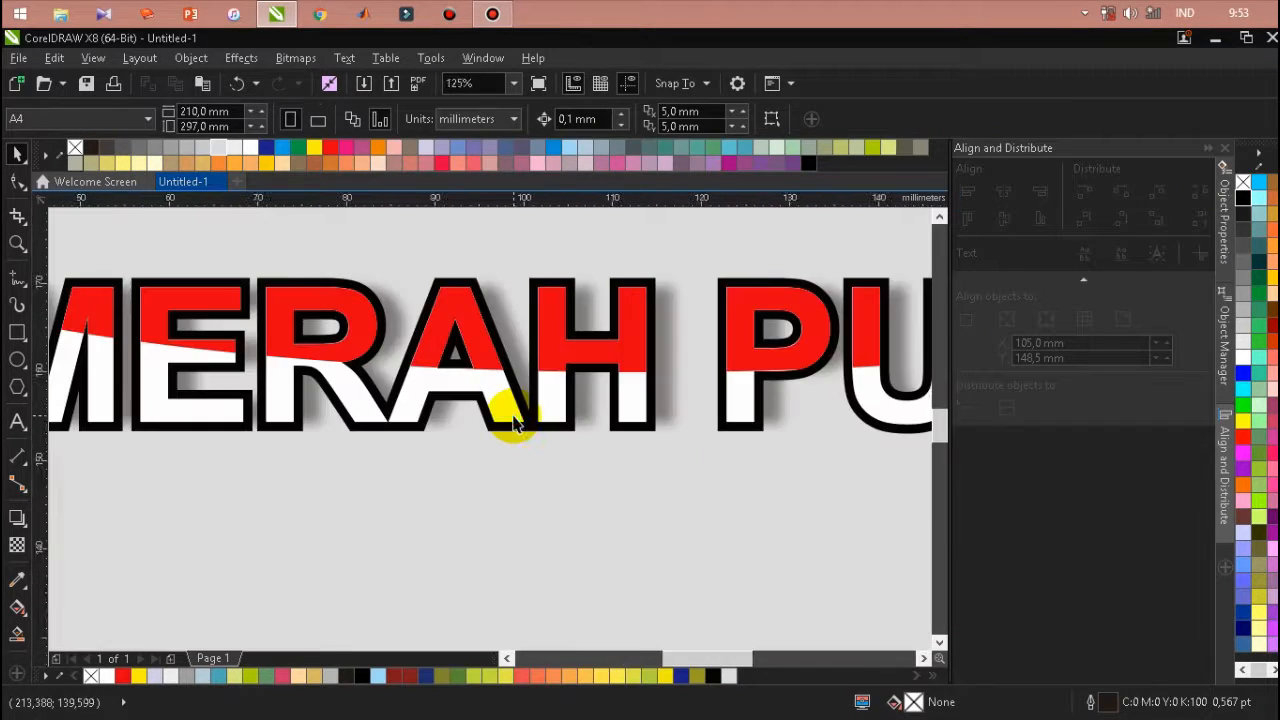
scroll(519, 420, "down", 2)
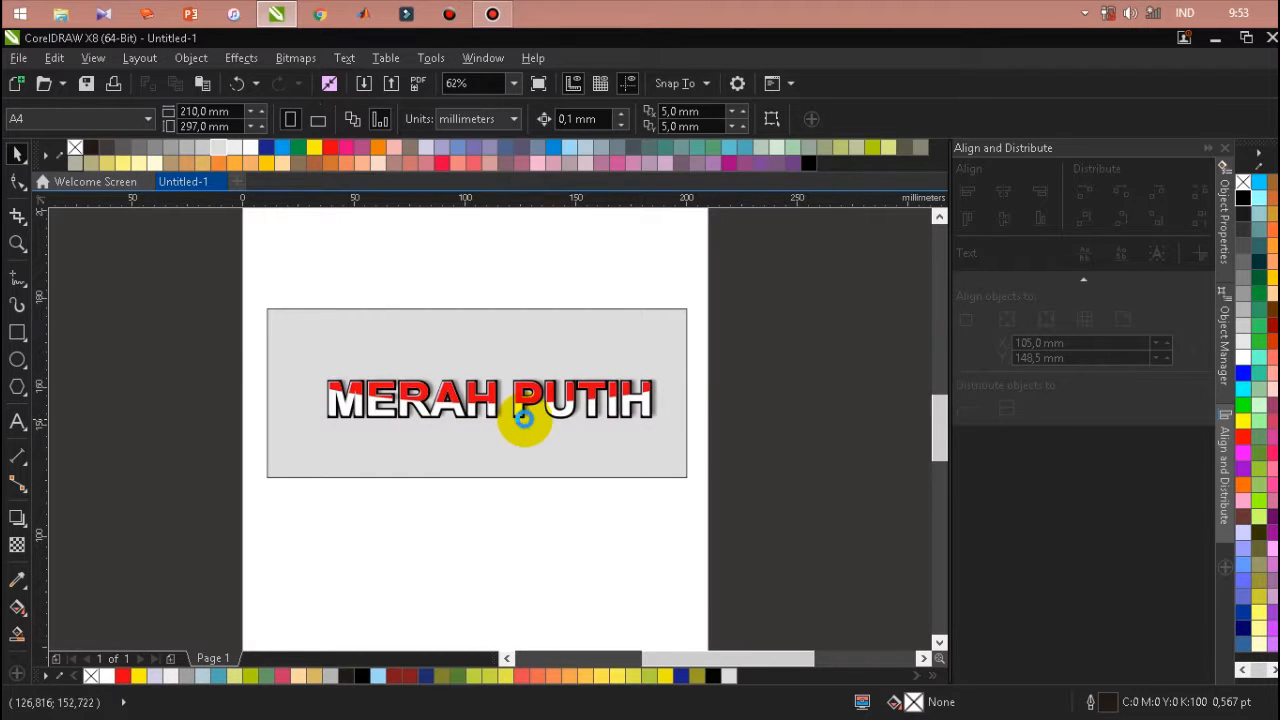
scroll(521, 421, "up", 2)
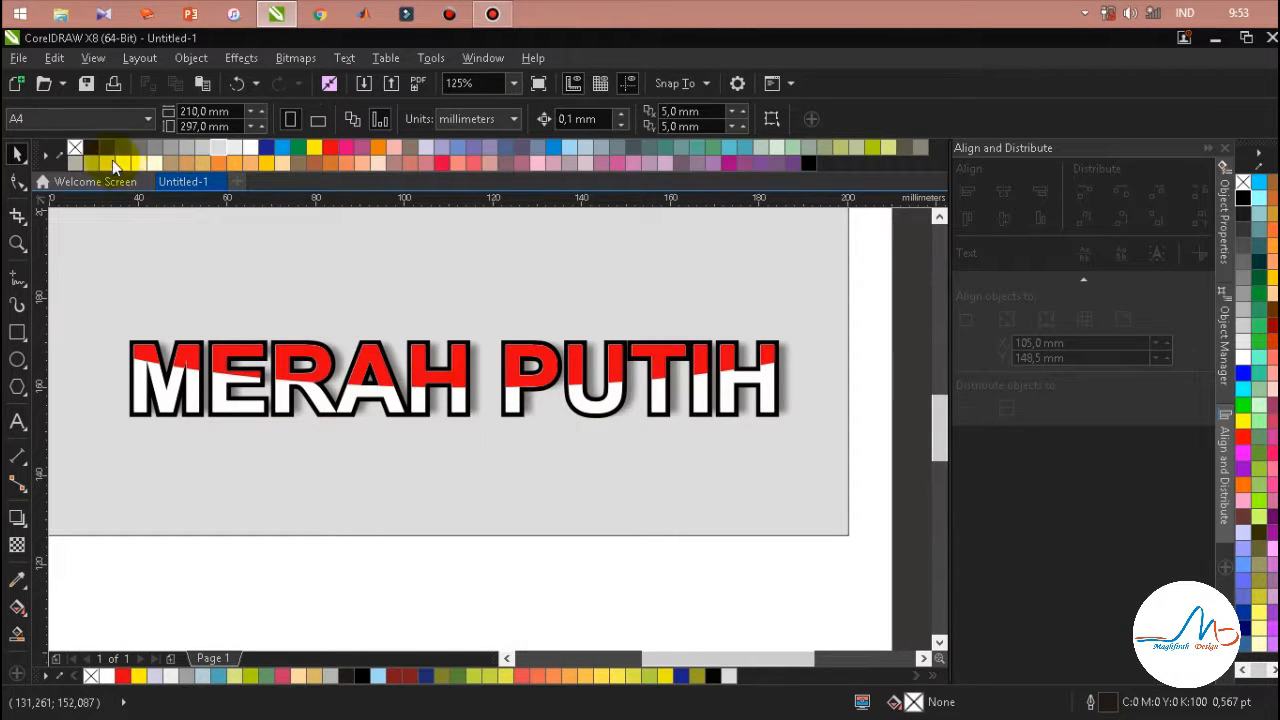
left_click(494, 13)
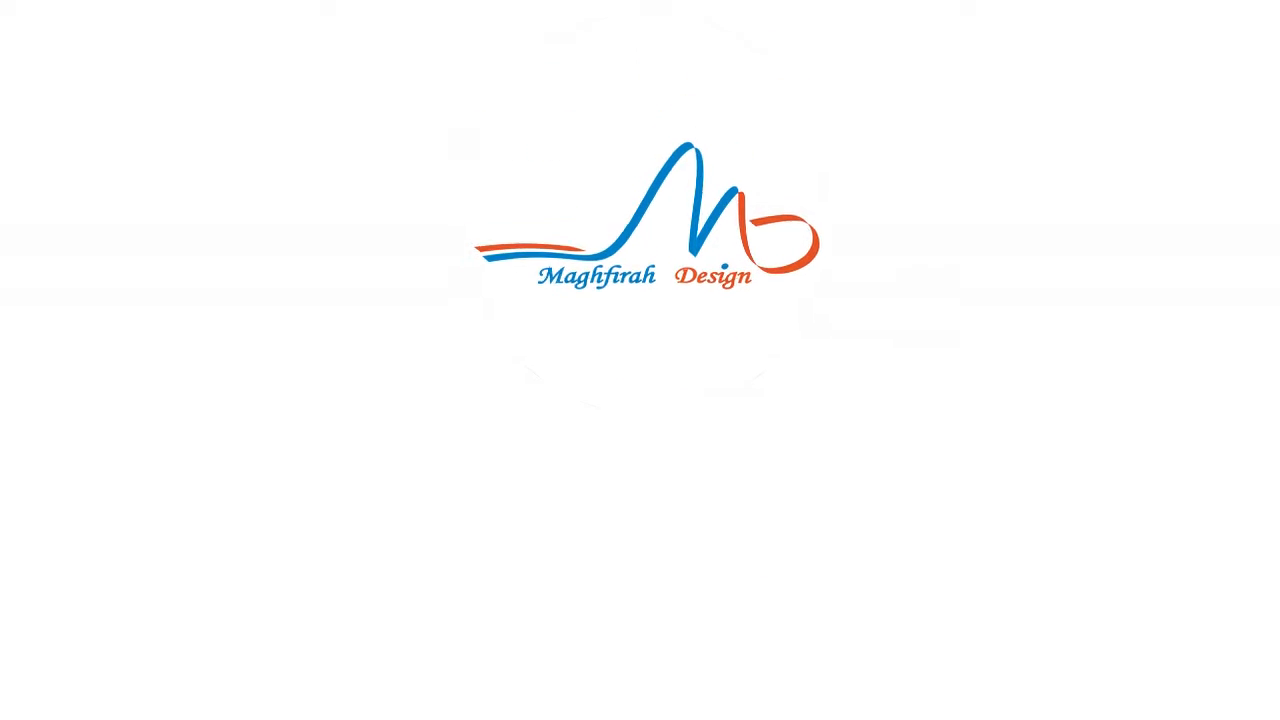